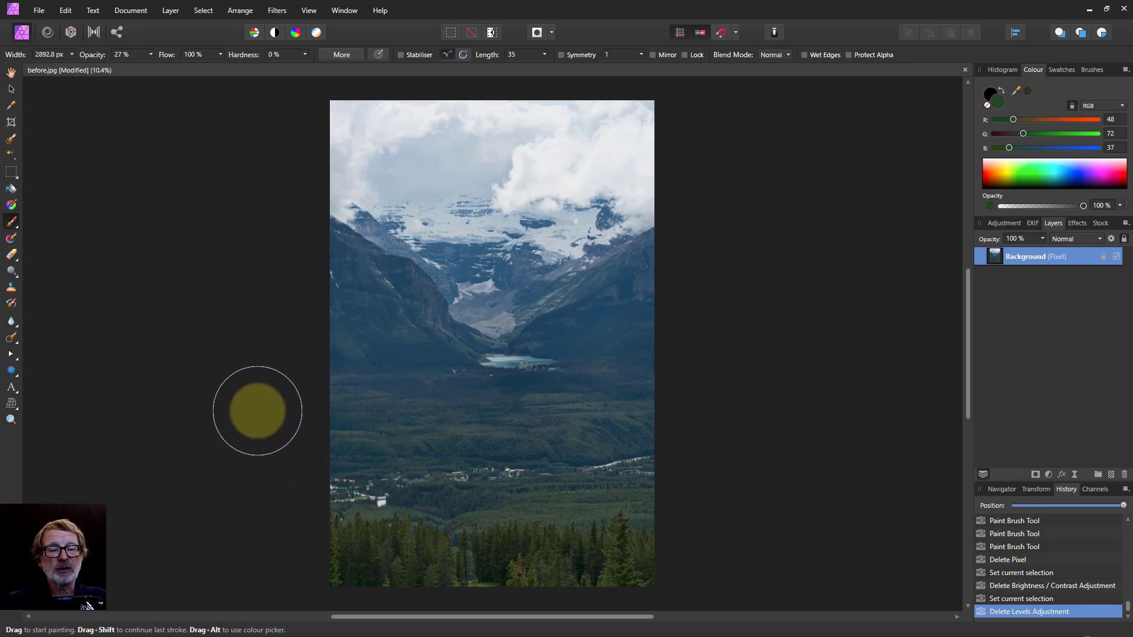
Add a Curves adjustment to the Background layer and bend the Master curve into an S-shape for more contrast.
click(11, 72)
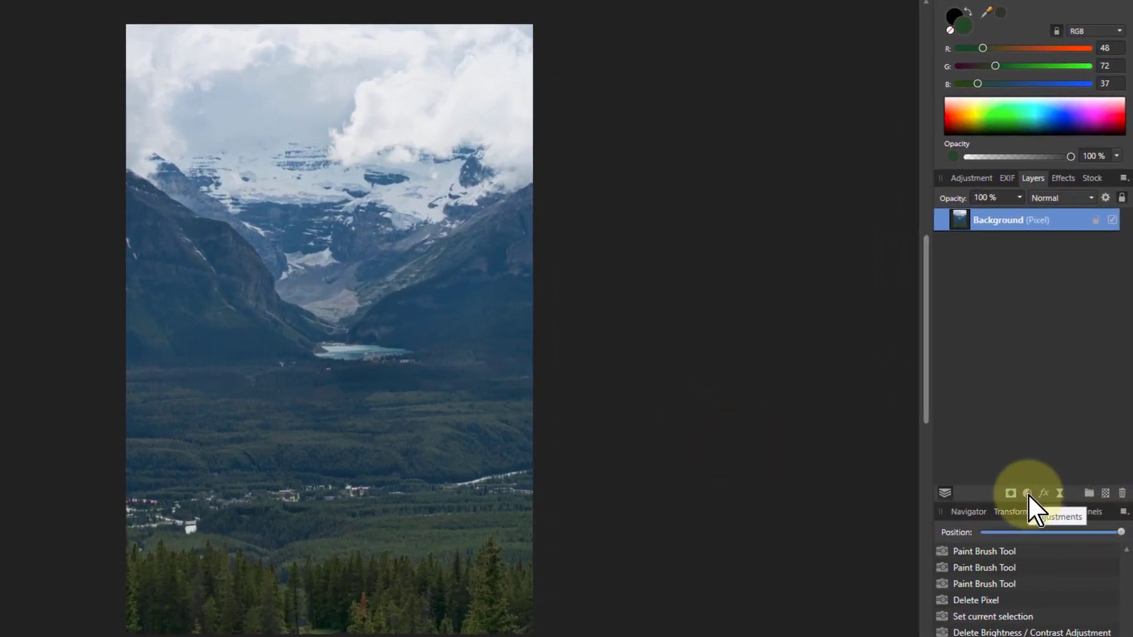
click(1029, 494)
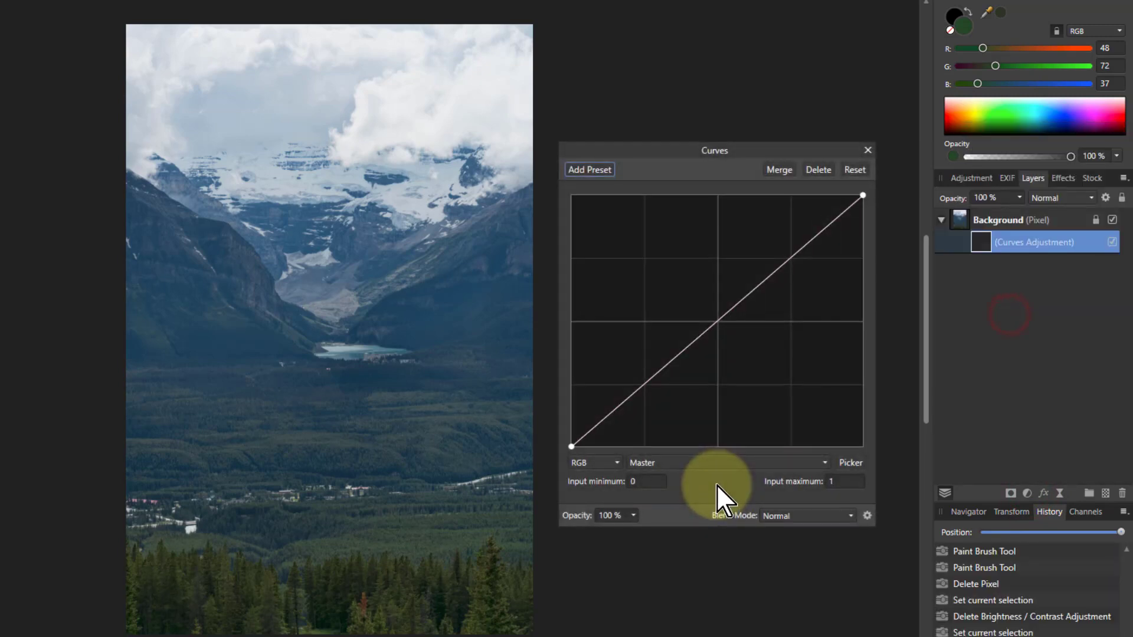
drag(762, 280, 753, 269)
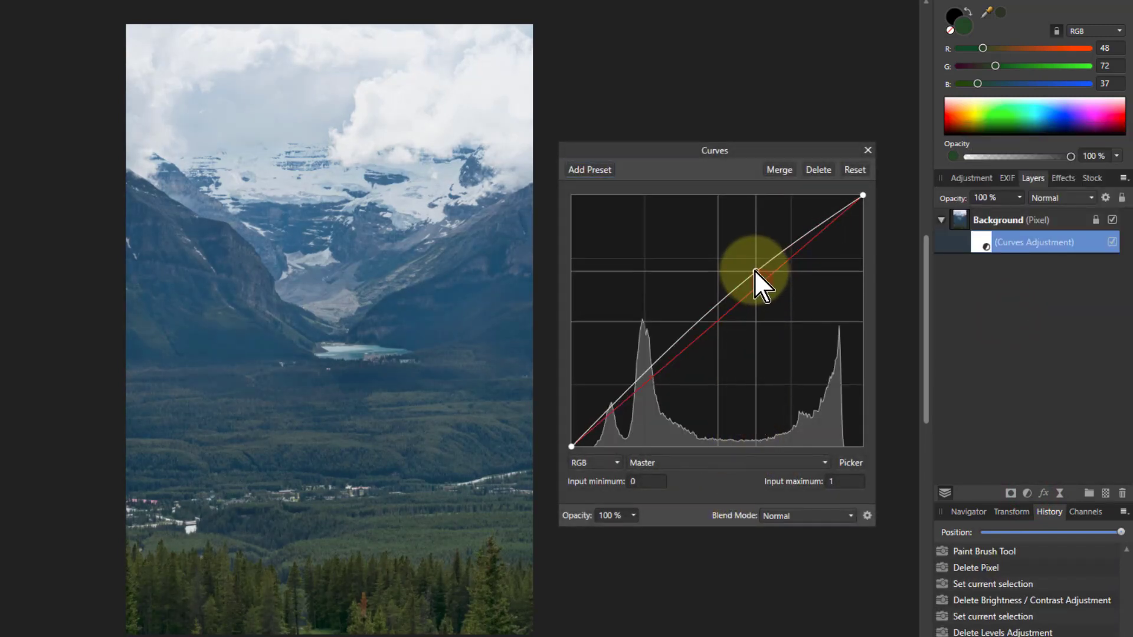
drag(659, 363, 674, 379)
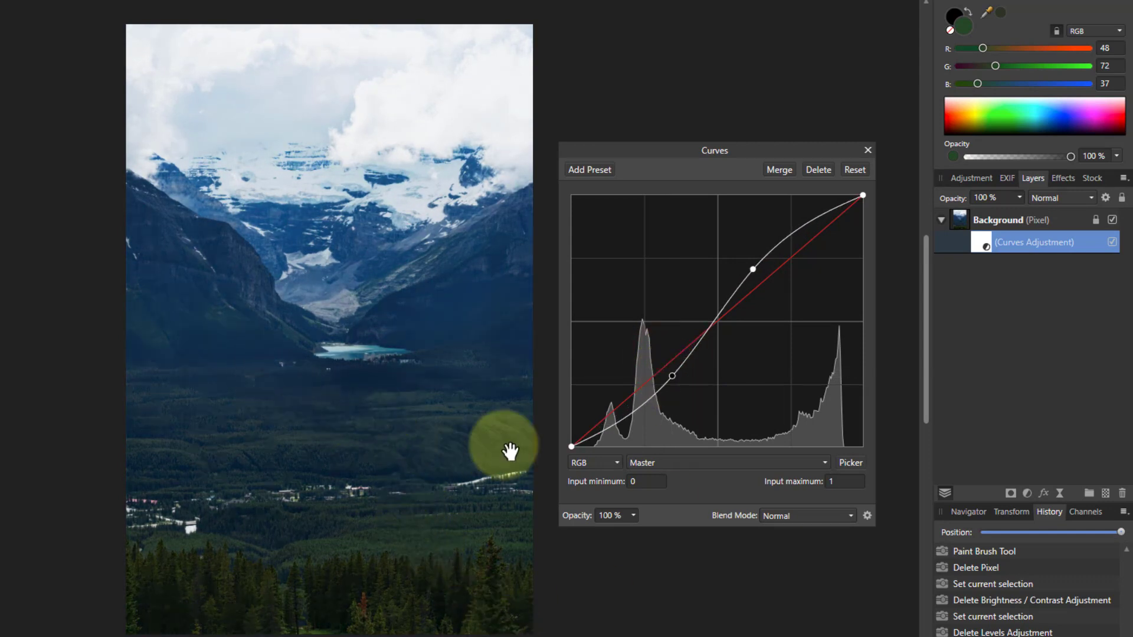
Reset the curve, anchor it around the midpoint, and reshape the dark half by lowering the shadows and raising the lower midtones.
click(855, 170)
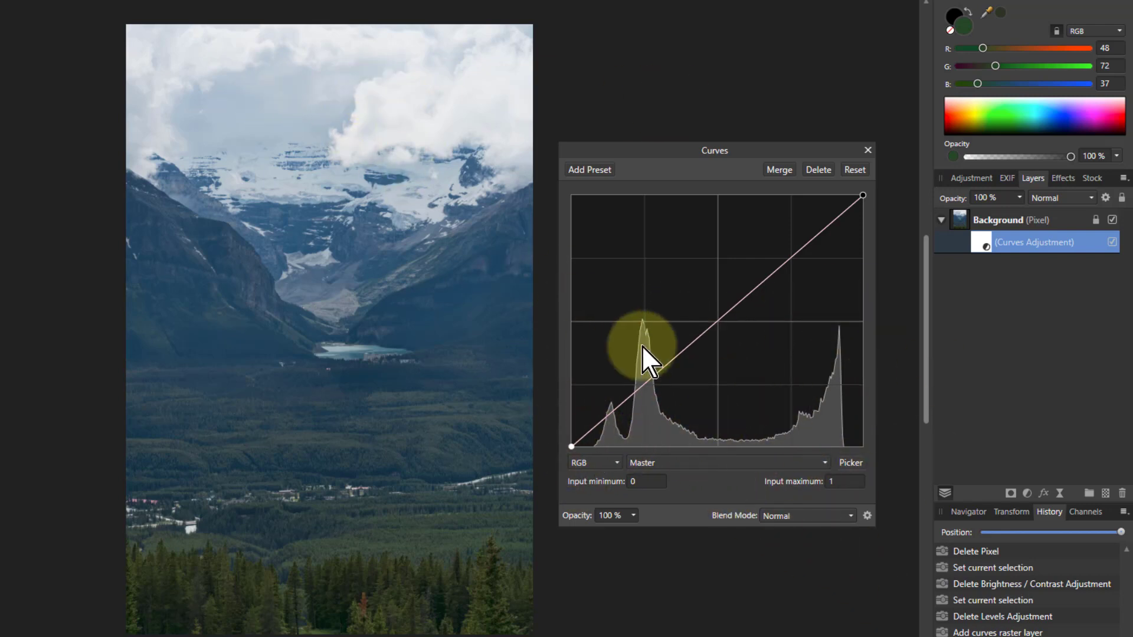
click(717, 322)
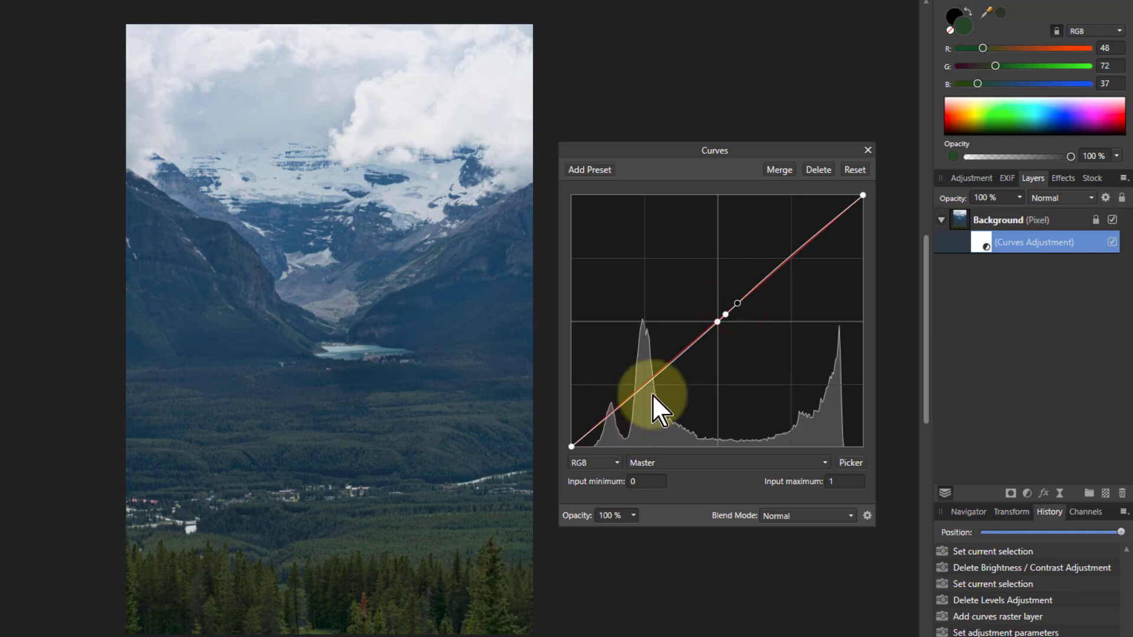
click(678, 348)
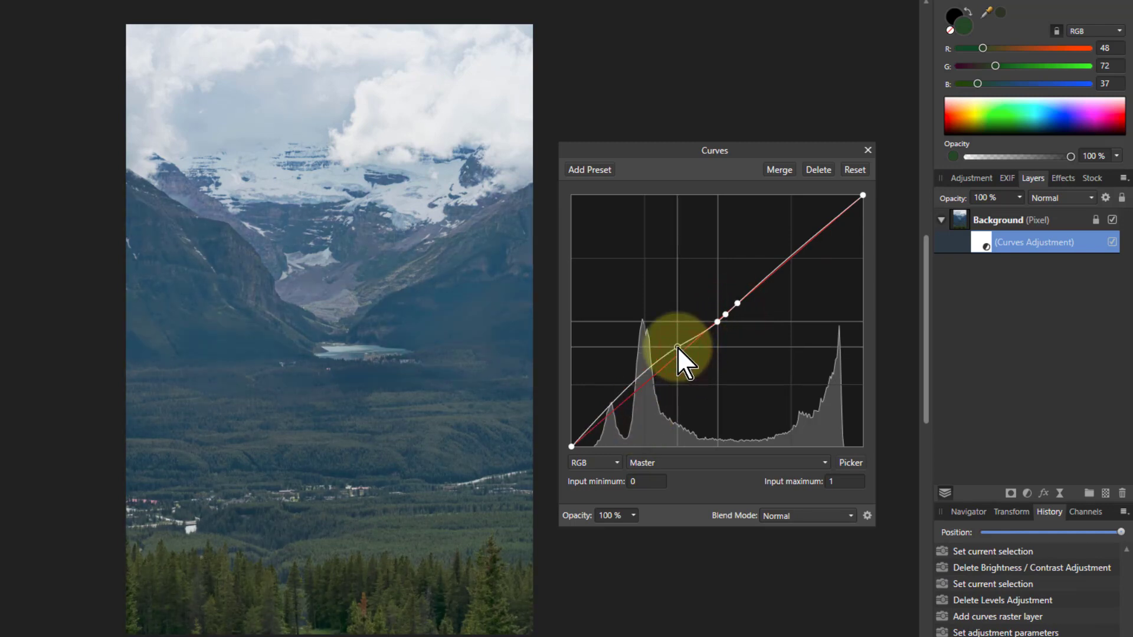
drag(627, 409, 627, 407)
click(683, 348)
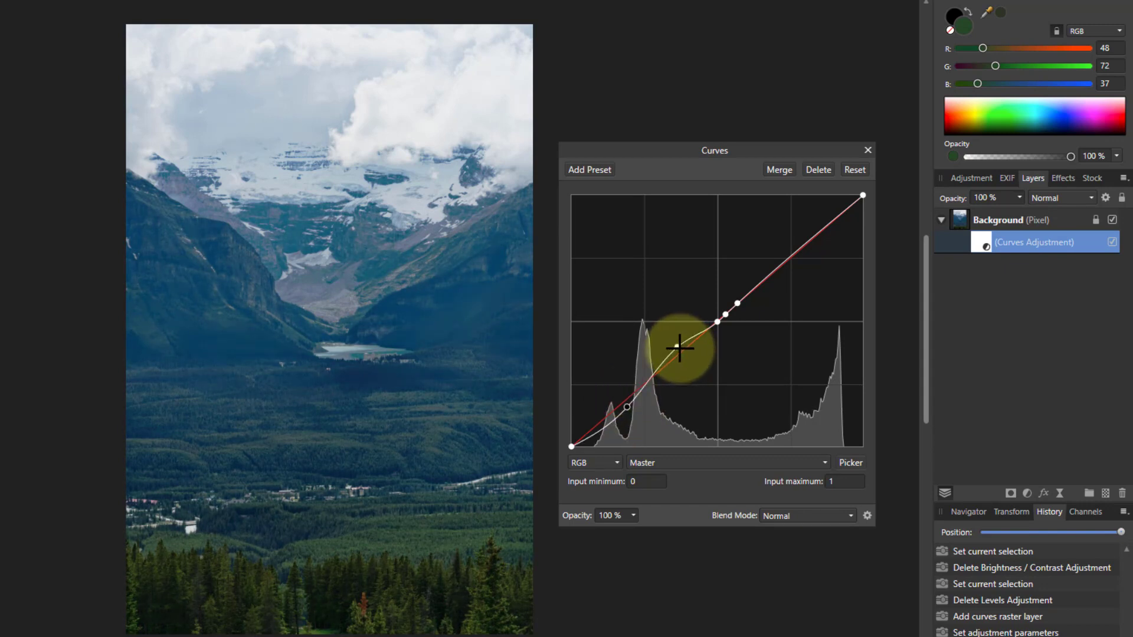
drag(679, 348, 667, 346)
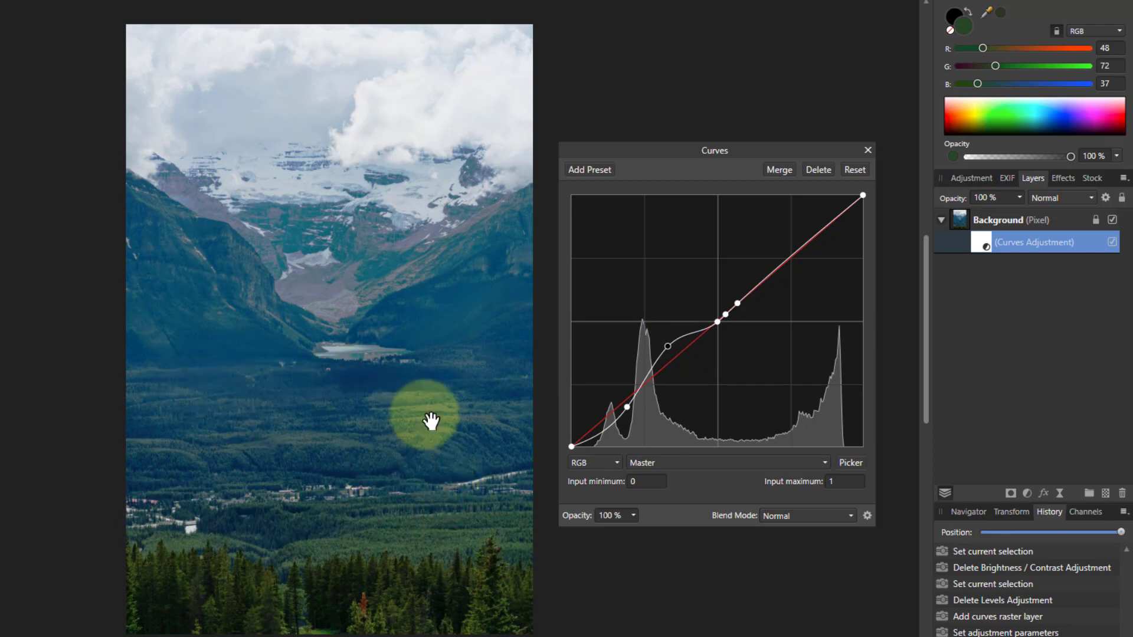
Compare the photo with and without the Curves adjustment, and delete the adjustment.
click(1113, 242)
click(1113, 242)
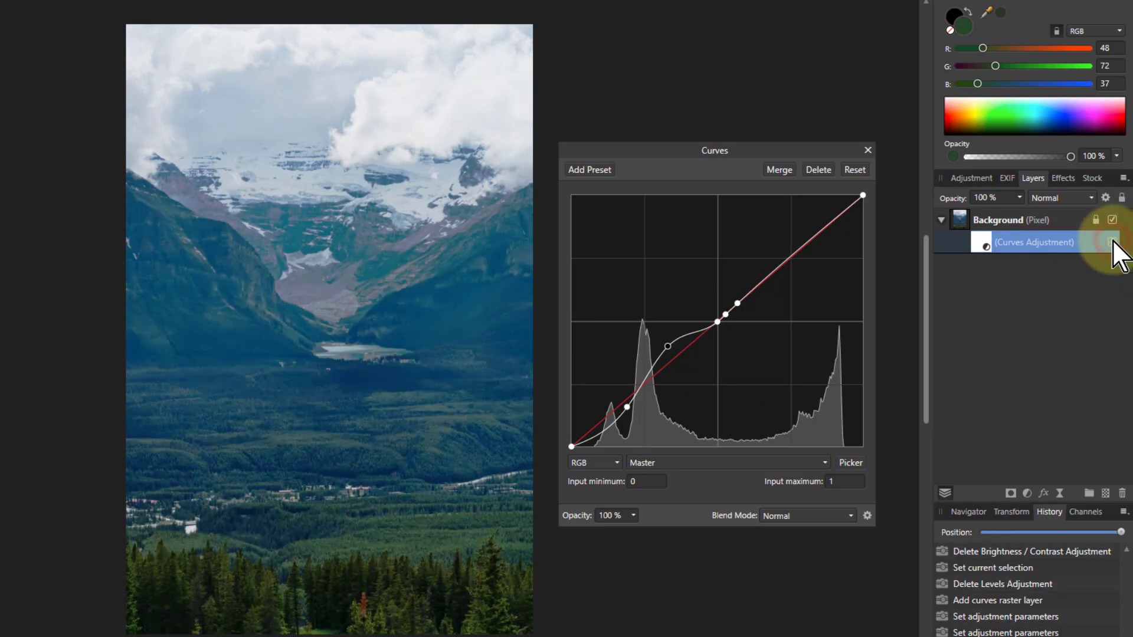
click(1113, 242)
click(1113, 242)
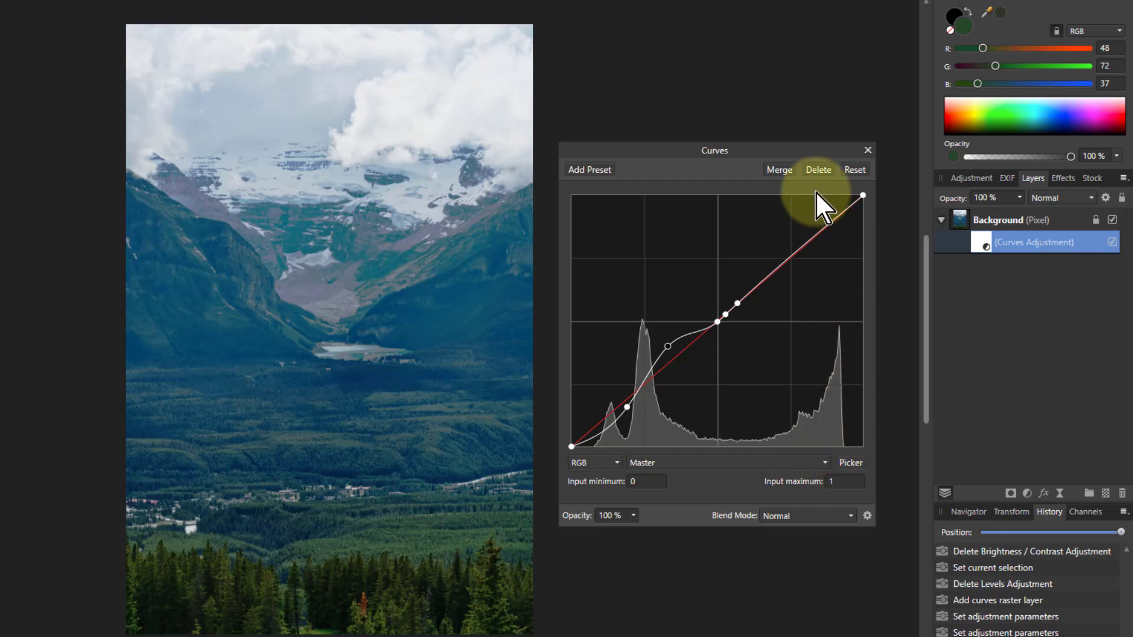
click(817, 170)
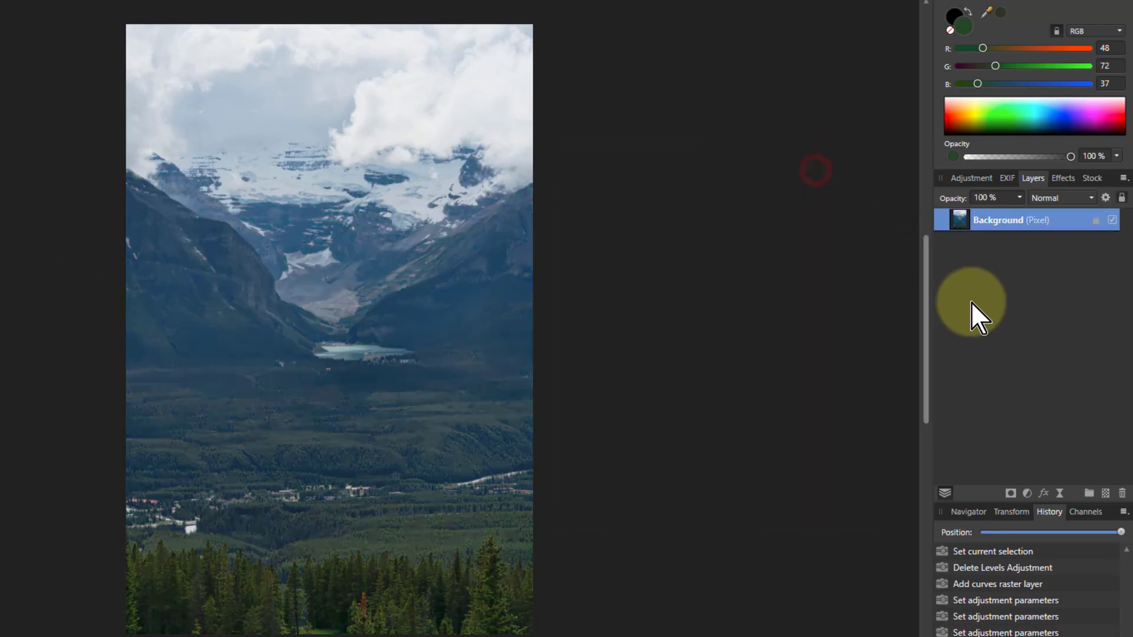
Add a Levels adjustment to the Background layer and lower its White Level to 57%.
click(1027, 494)
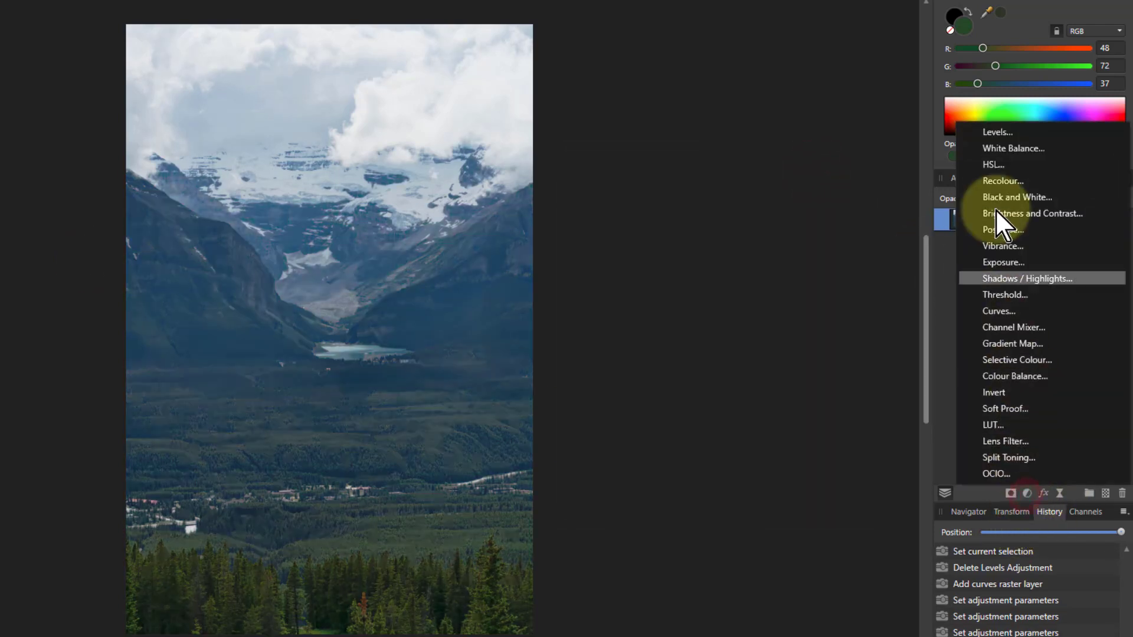
click(998, 131)
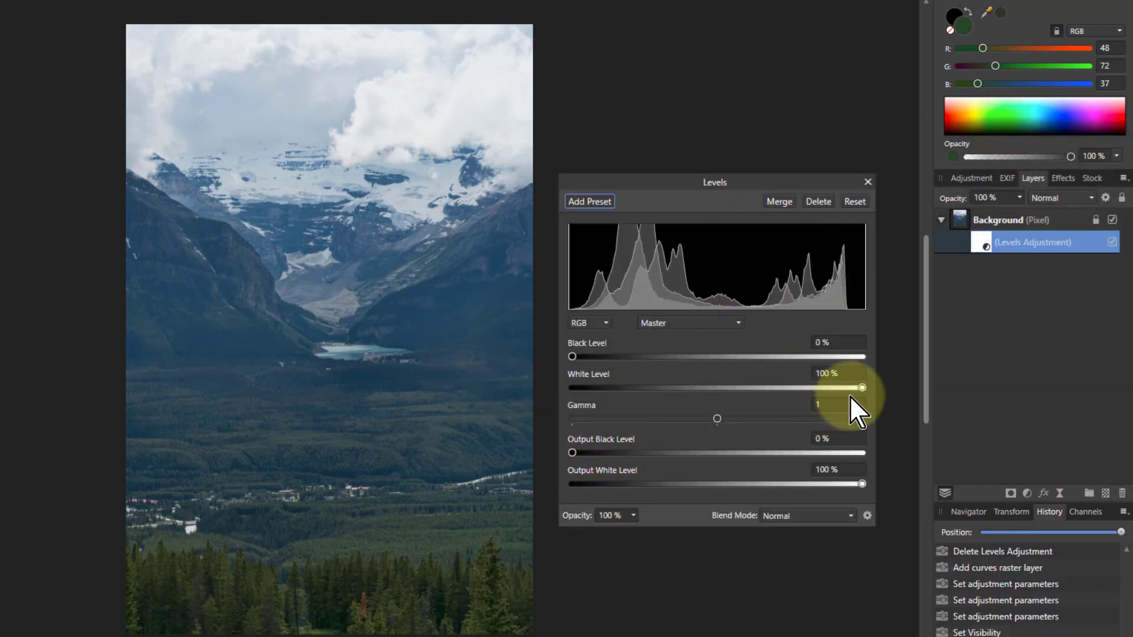
drag(861, 389, 738, 398)
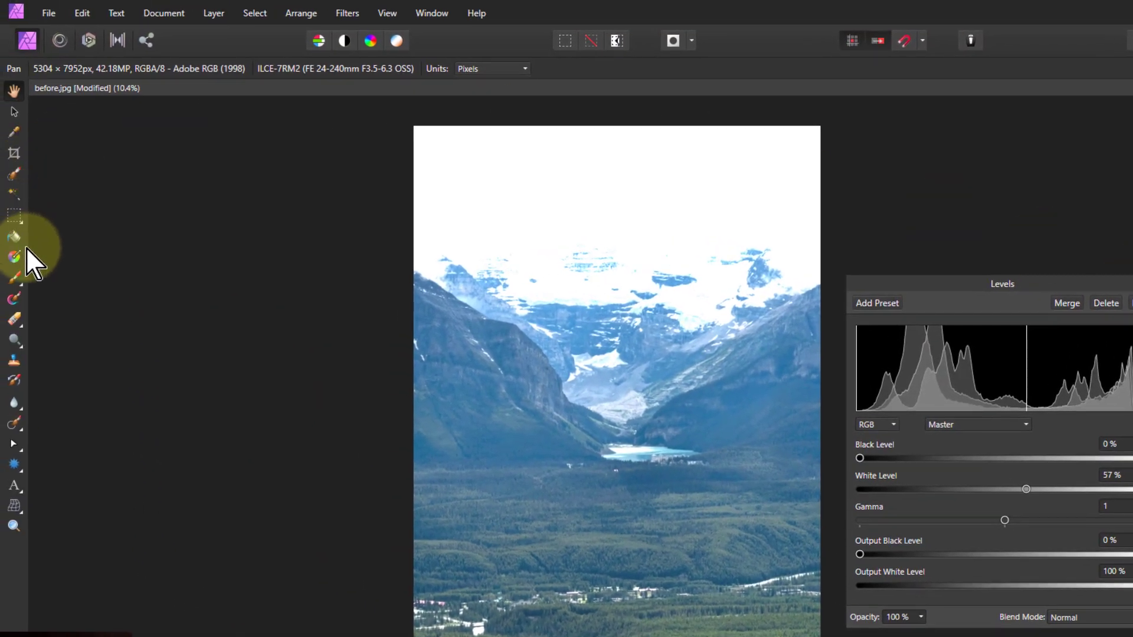
Mask the Levels adjustment off the sky and snowy peaks with a soft 4096 px Paint Brush at 78% opacity.
click(13, 277)
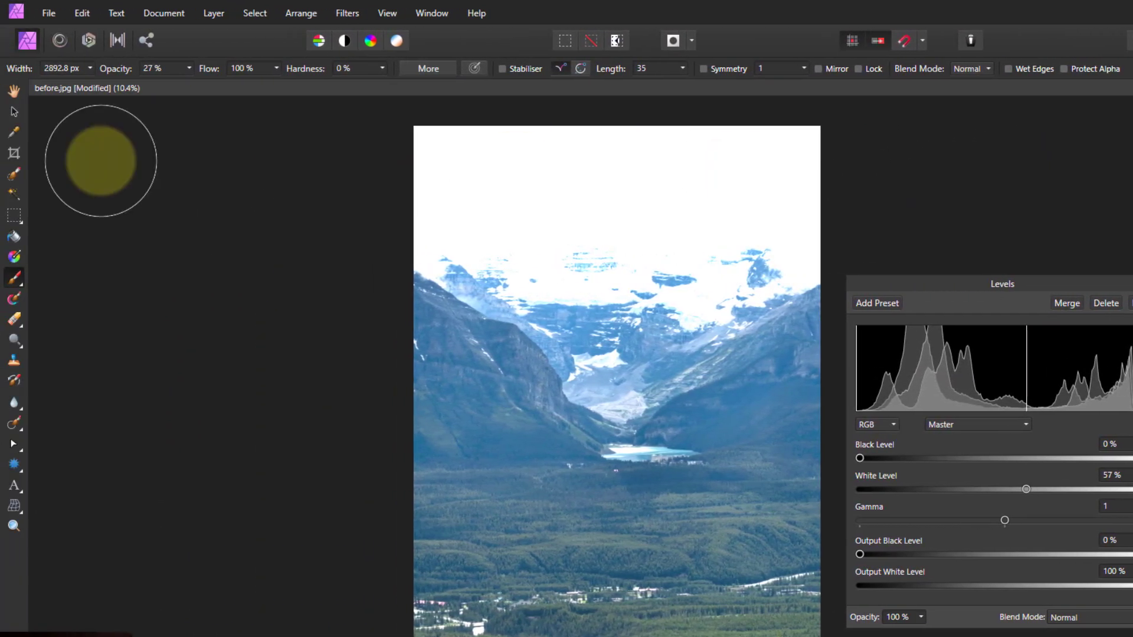
mouse_move(189, 69)
mouse_down()
mouse_move(215, 96)
mouse_move(243, 95)
mouse_up()
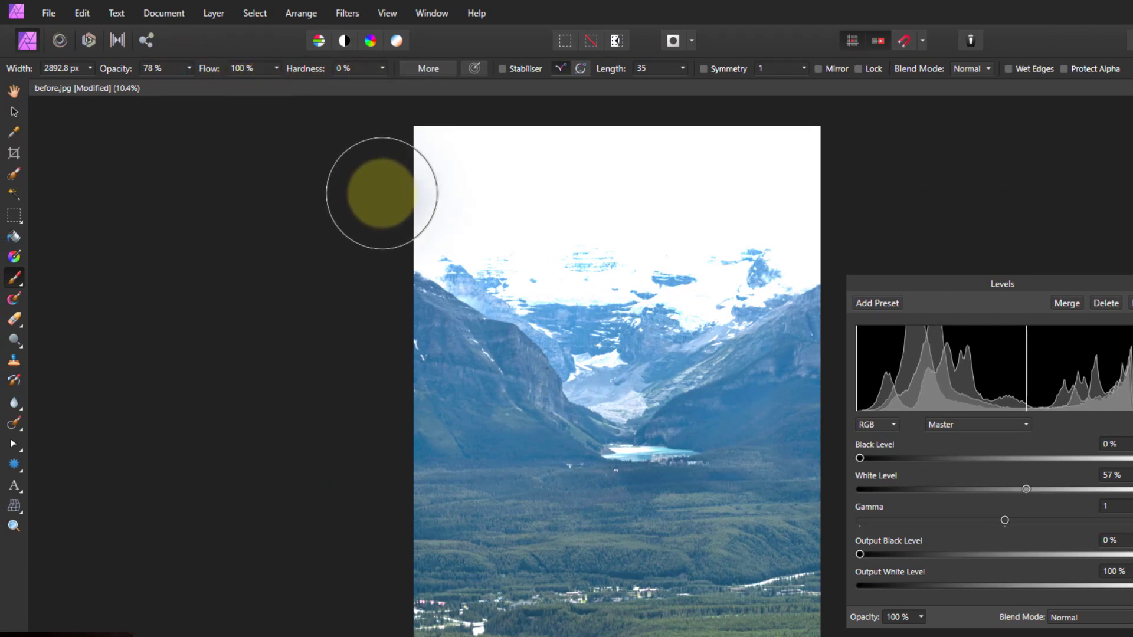
key(bracketright)
key(bracketright)
key(bracketright)
mouse_move(403, 180)
mouse_down()
mouse_move(867, 170)
mouse_move(385, 167)
mouse_move(839, 177)
mouse_move(449, 193)
mouse_move(442, 186)
mouse_move(862, 176)
mouse_move(570, 167)
mouse_move(686, 246)
mouse_move(696, 286)
mouse_move(669, 321)
mouse_move(649, 303)
mouse_move(629, 336)
mouse_move(553, 247)
mouse_move(595, 277)
mouse_move(623, 346)
mouse_move(493, 206)
mouse_up()
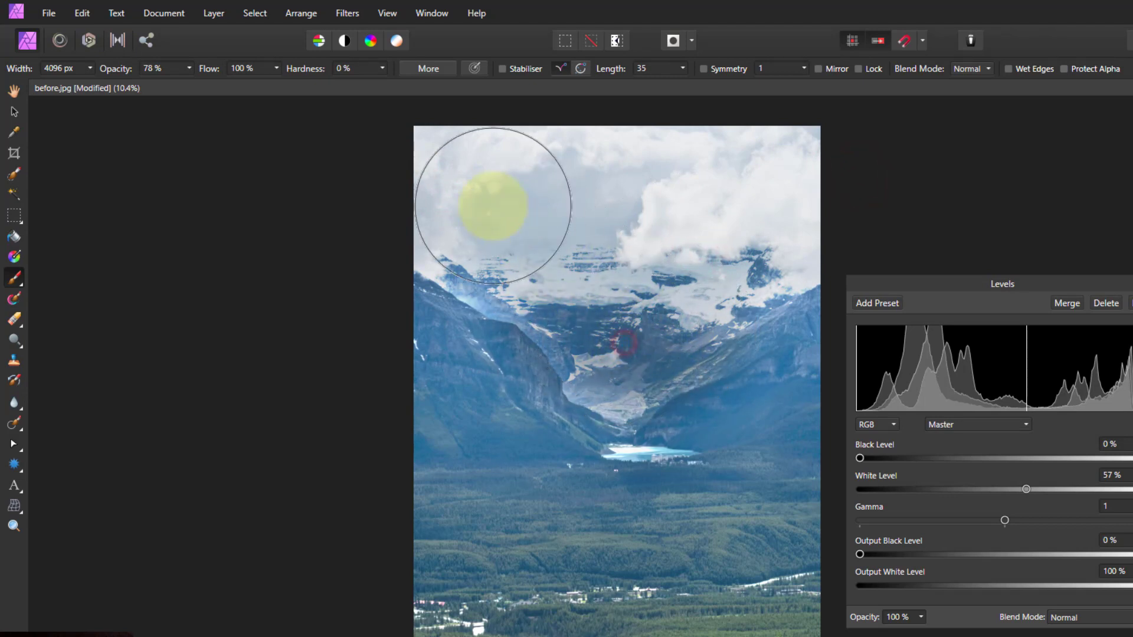
drag(551, 242, 419, 160)
mouse_move(492, 203)
mouse_down()
mouse_move(730, 213)
mouse_move(746, 247)
mouse_move(663, 291)
mouse_move(764, 202)
mouse_move(607, 222)
mouse_move(602, 283)
mouse_move(549, 240)
mouse_move(596, 286)
mouse_move(471, 223)
mouse_move(201, 378)
mouse_move(291, 390)
mouse_up()
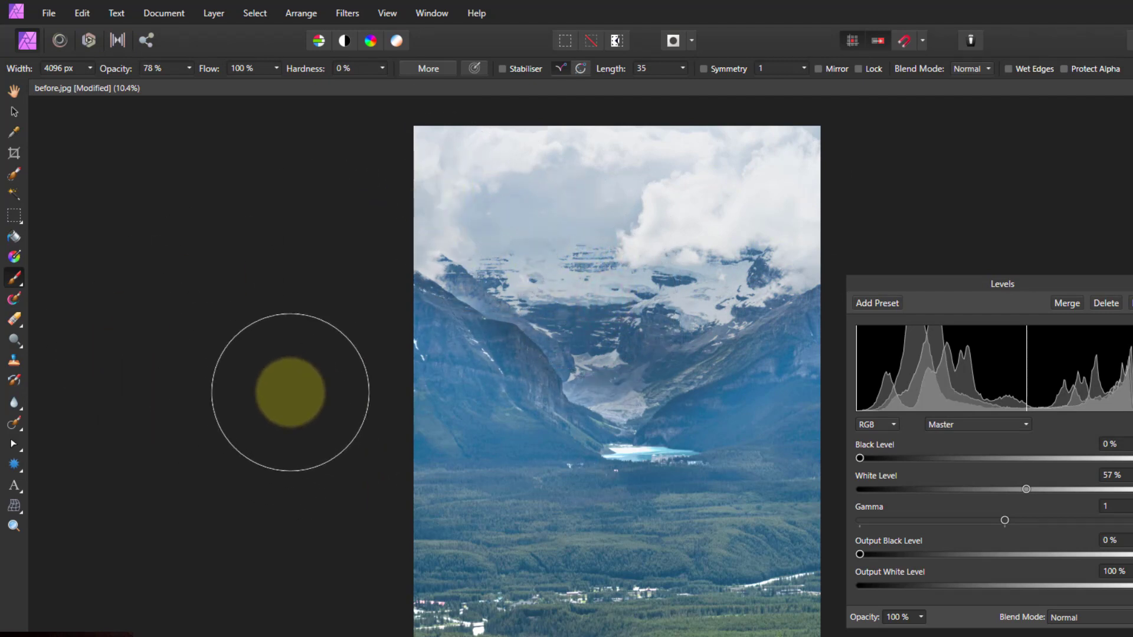
click(14, 91)
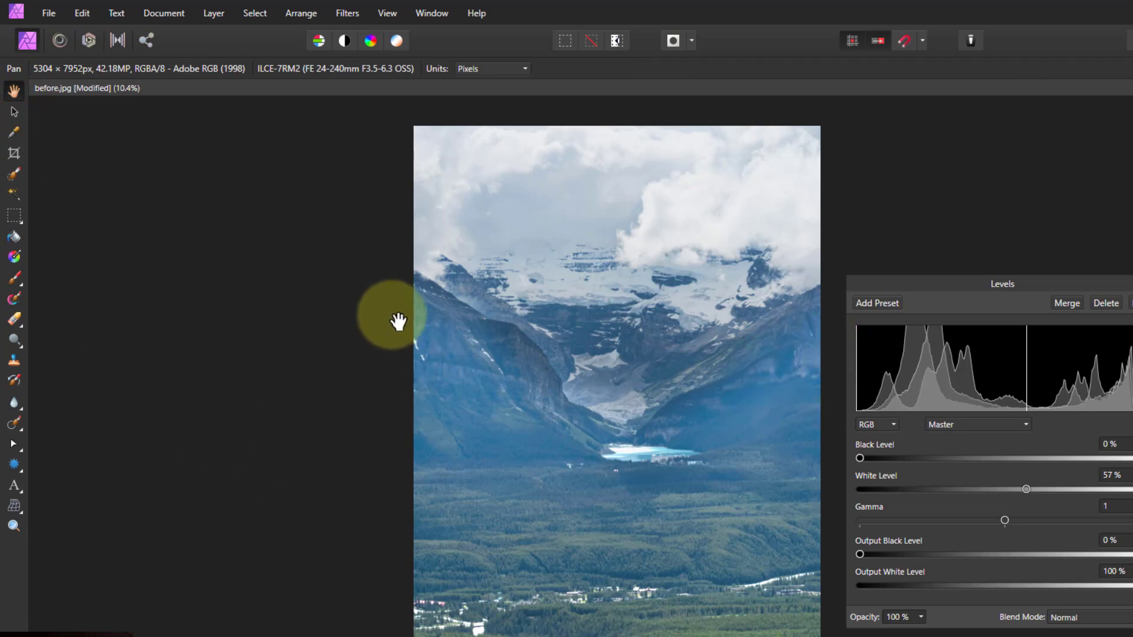
Lightly mask the Levels adjustment over the left mountain slope using a smaller Paint Brush at 21% opacity.
click(18, 278)
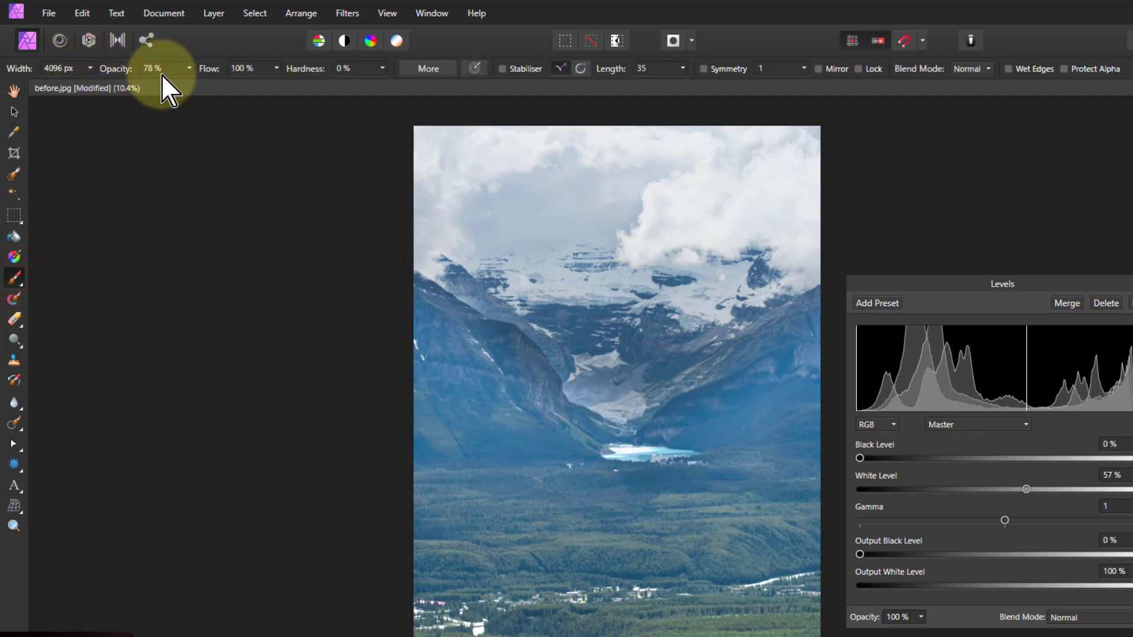
click(190, 69)
drag(192, 87, 133, 87)
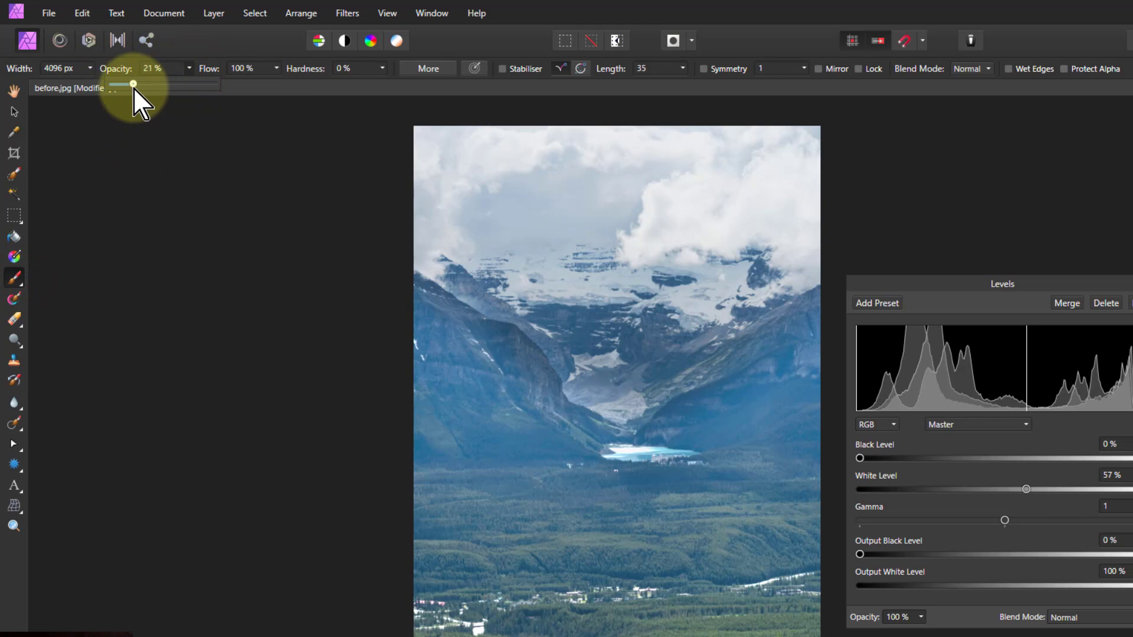
mouse_move(506, 394)
mouse_down()
mouse_move(414, 362)
mouse_move(463, 391)
mouse_move(369, 386)
mouse_move(394, 386)
mouse_up()
key(bracketleft)
key(bracketleft)
key(bracketleft)
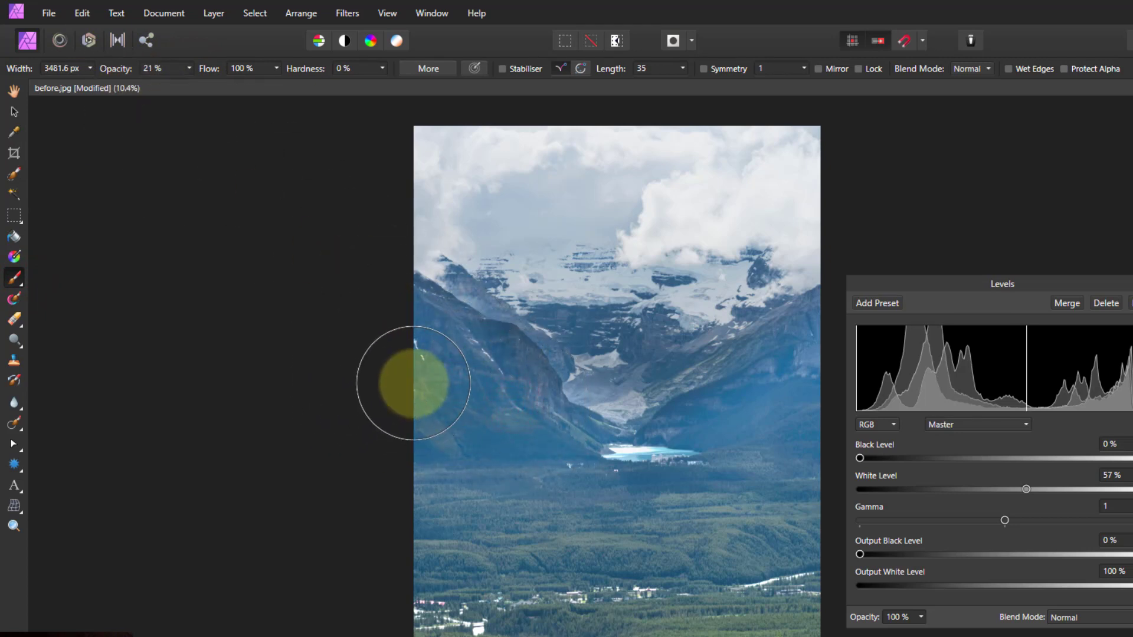
drag(530, 407, 375, 321)
drag(479, 416, 426, 412)
Paint over the right mountain slope and along the mountains' base with the 2515.5 px brush at 21% opacity.
mouse_move(712, 413)
mouse_down()
mouse_move(851, 392)
mouse_move(840, 325)
mouse_up()
drag(766, 365, 847, 324)
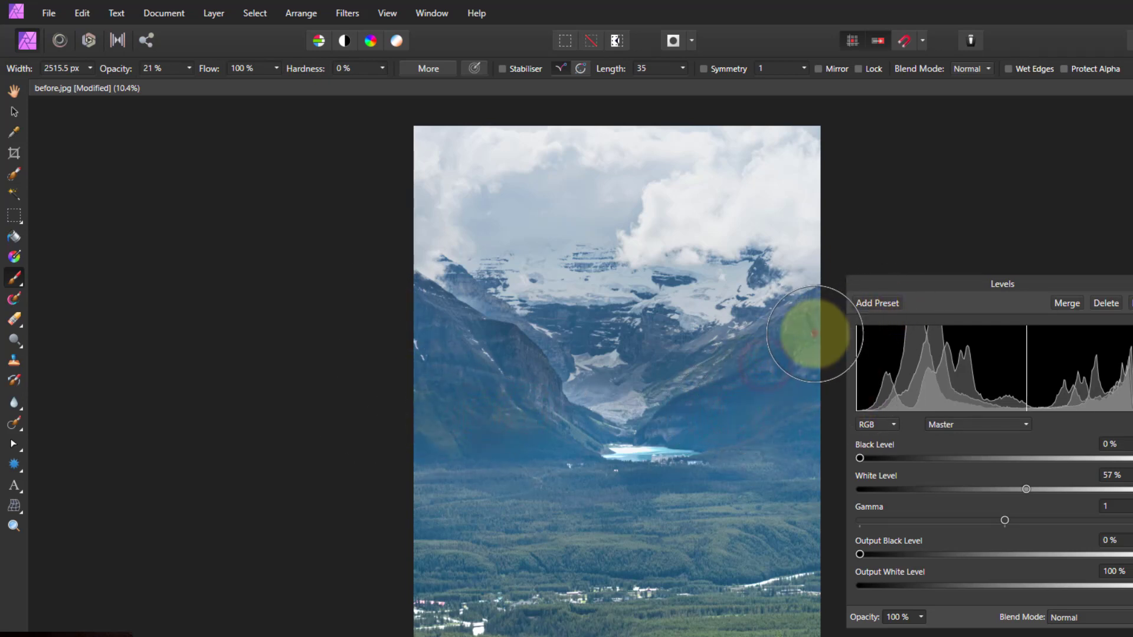
mouse_move(767, 395)
mouse_down()
mouse_move(725, 423)
mouse_move(804, 366)
mouse_up()
mouse_move(385, 433)
mouse_down()
mouse_move(541, 398)
mouse_move(344, 354)
mouse_move(640, 413)
mouse_move(465, 438)
mouse_move(734, 434)
mouse_move(852, 417)
mouse_move(607, 455)
mouse_up()
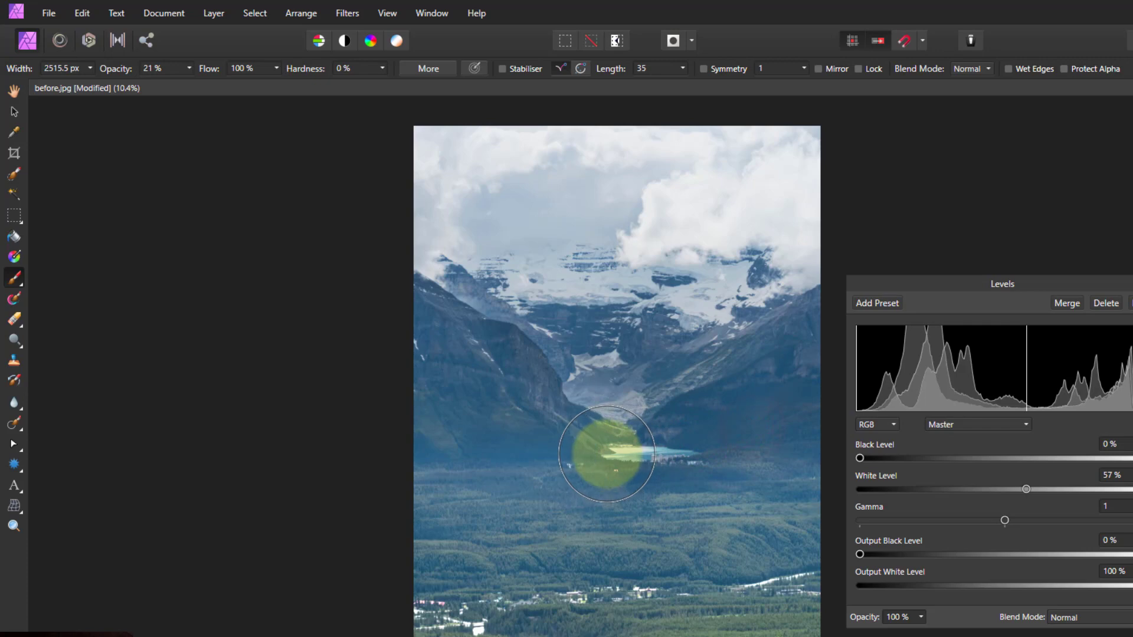
Close the Levels settings and mask the brightened lake and its shore, starting with a 357.8 px brush at 78% opacity.
scroll(607, 455, up, 3)
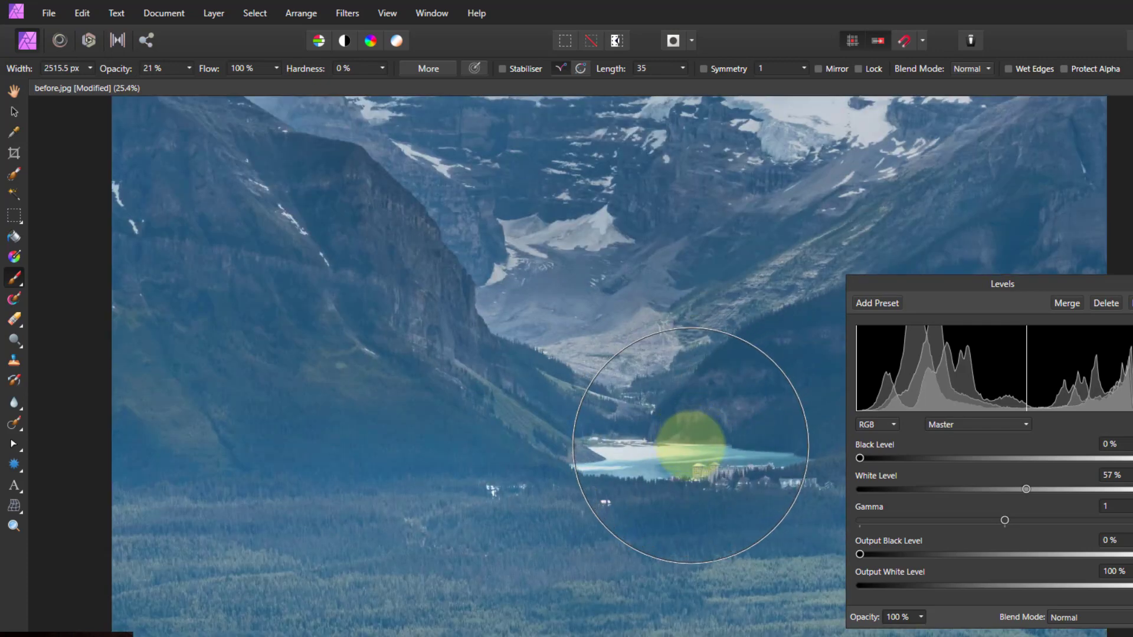
scroll(689, 446, up, 3)
scroll(663, 467, down, 4)
scroll(692, 461, up, 3)
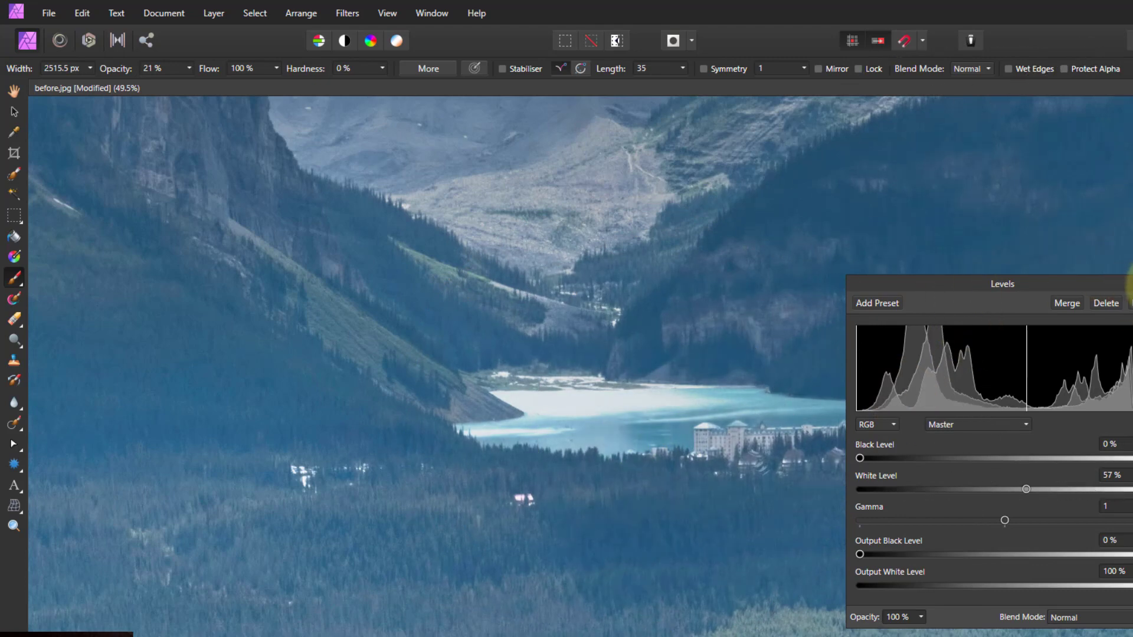
click(1132, 285)
key(bracketleft)
key(bracketleft)
key(bracketleft)
key(bracketleft)
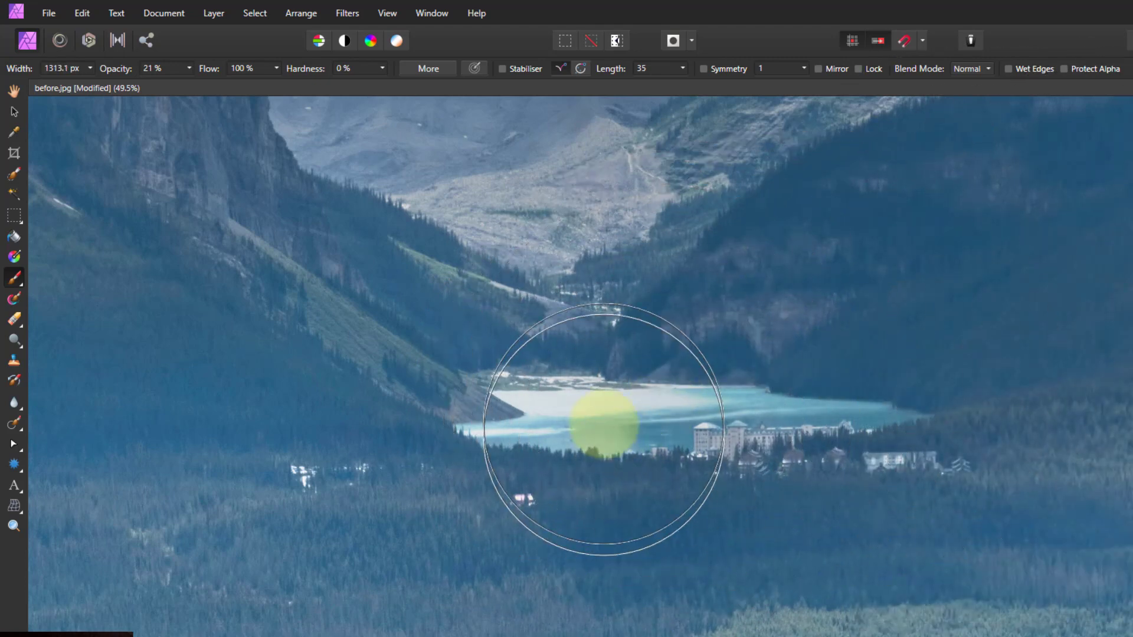
key(bracketleft)
key(bracketleft)
key(bracketleft)
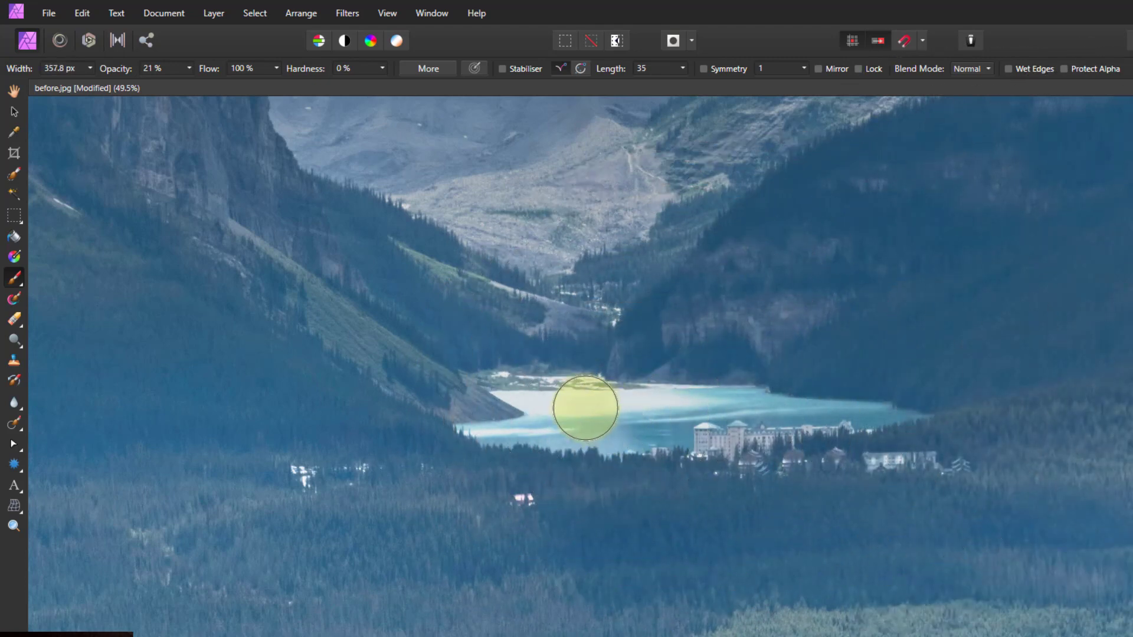
drag(189, 68, 261, 80)
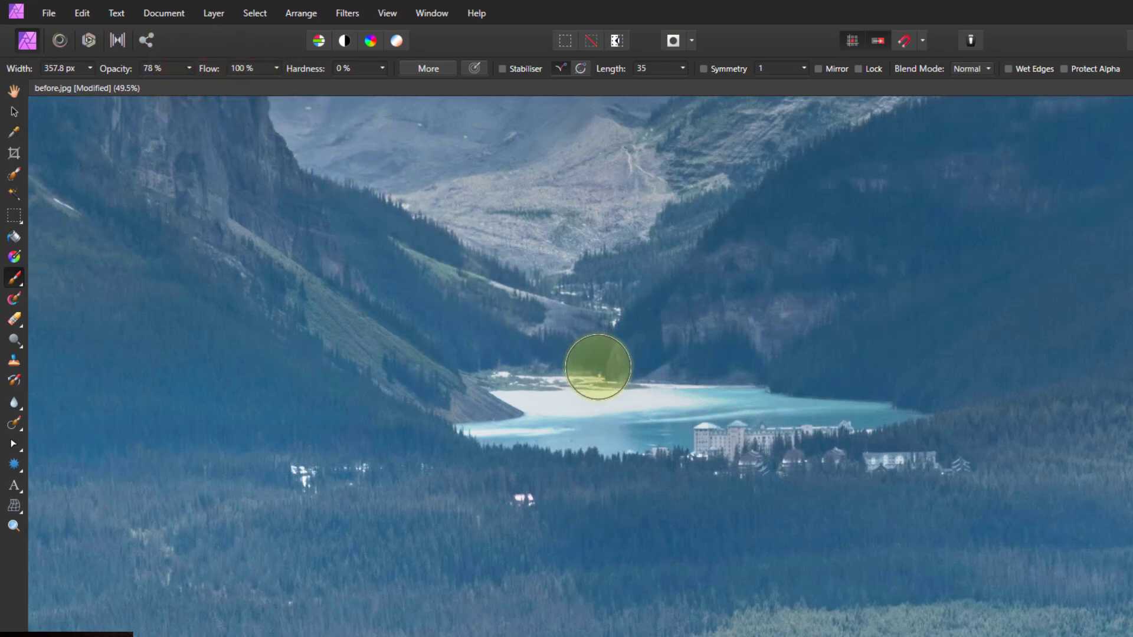
mouse_move(710, 410)
mouse_down()
mouse_move(514, 413)
mouse_move(751, 417)
mouse_move(720, 429)
mouse_move(842, 421)
mouse_move(808, 414)
mouse_move(904, 417)
mouse_move(696, 420)
mouse_move(603, 436)
mouse_move(630, 443)
mouse_move(473, 433)
mouse_move(595, 412)
mouse_move(562, 399)
mouse_move(710, 396)
mouse_move(629, 409)
mouse_move(527, 401)
mouse_move(692, 416)
mouse_move(630, 430)
mouse_move(715, 426)
mouse_move(661, 434)
mouse_move(736, 411)
mouse_move(721, 388)
mouse_move(766, 393)
mouse_move(745, 424)
mouse_move(699, 436)
mouse_move(717, 405)
mouse_move(818, 427)
mouse_move(920, 418)
mouse_move(824, 459)
mouse_up()
key(bracketleft)
key(bracketleft)
key(bracketleft)
key(bracketleft)
key(bracketleft)
key(ctrl+0)
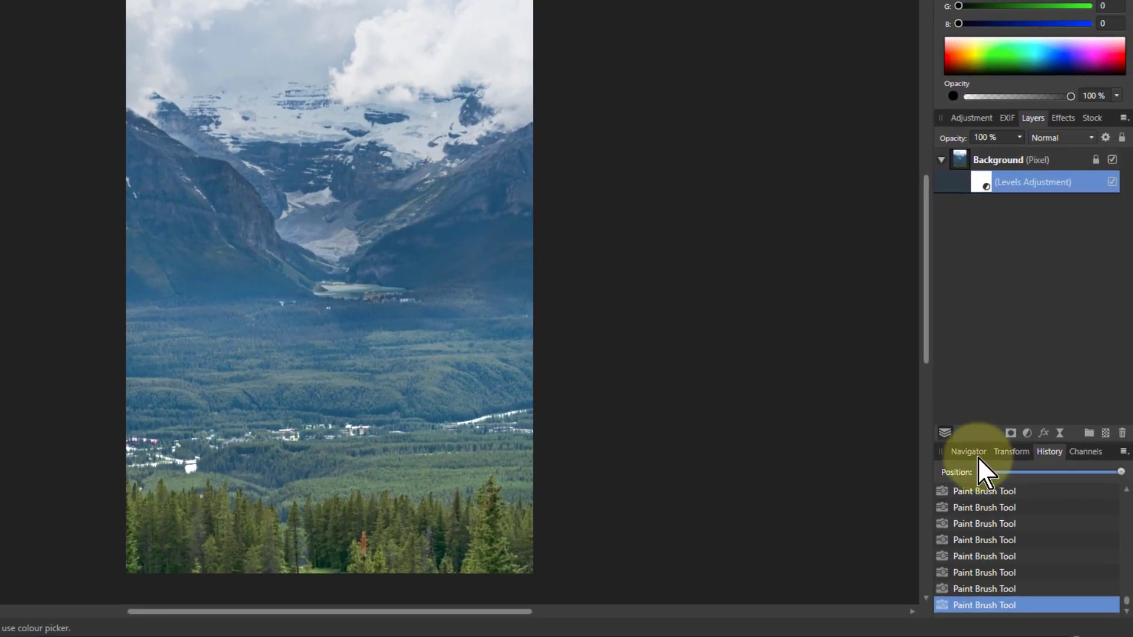
Add a Brightness / Contrast adjustment above the Levels adjustment and raise its contrast to about 53%.
ctrl+click(960, 159)
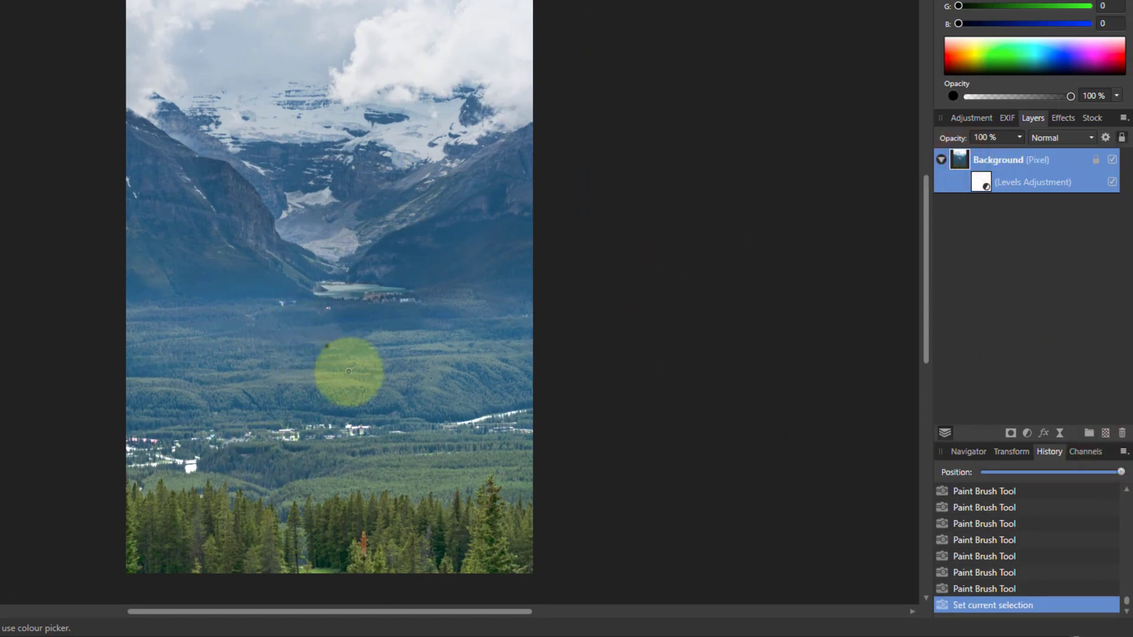
click(1027, 434)
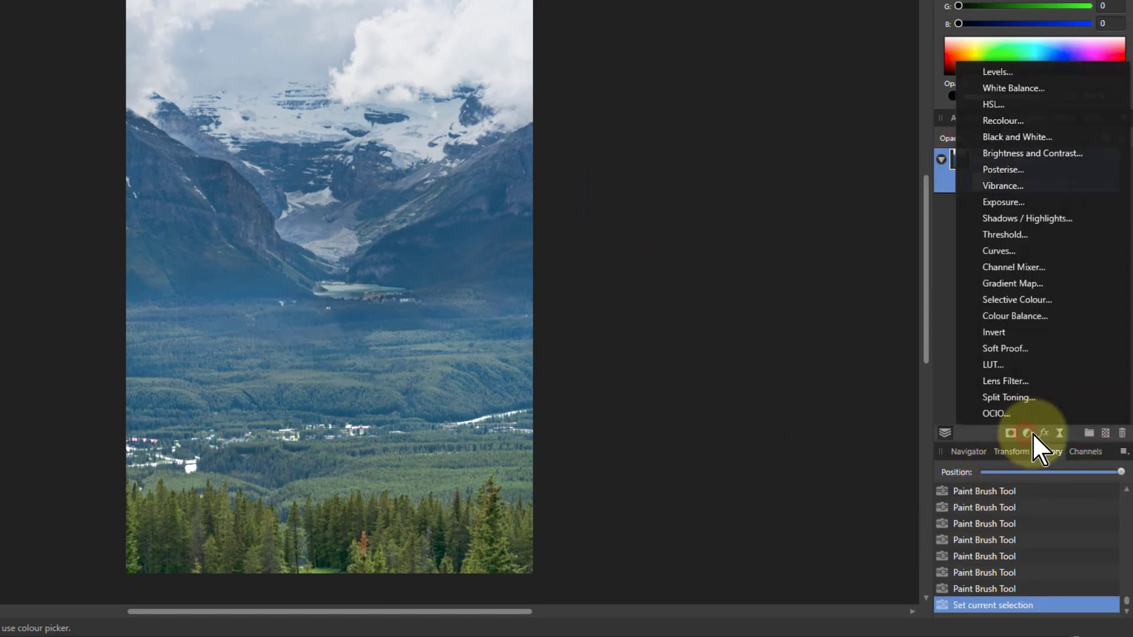
click(1017, 156)
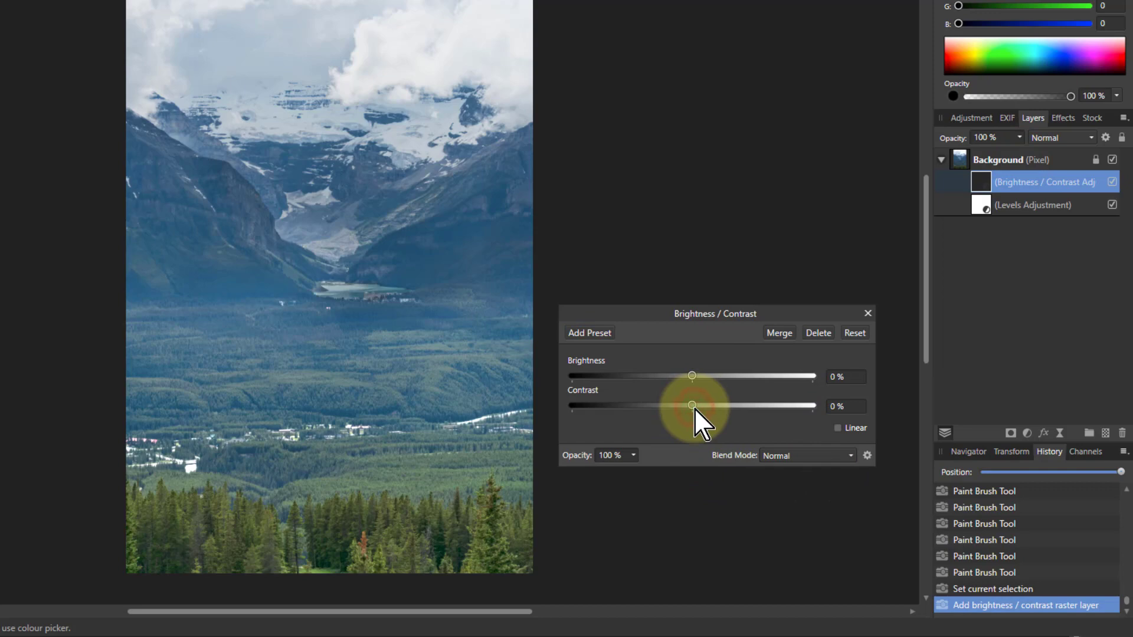
drag(694, 409, 760, 410)
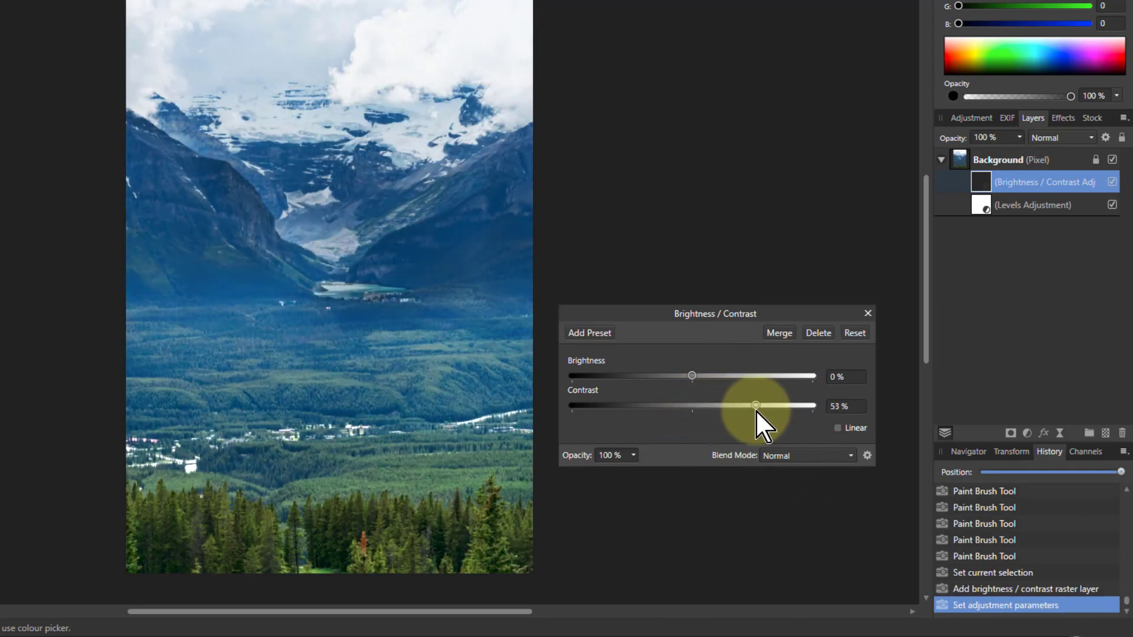
Set the Brightness / Contrast adjustment to 7% brightness and 56% contrast.
mouse_move(692, 377)
mouse_down()
mouse_move(720, 379)
mouse_move(697, 380)
mouse_up()
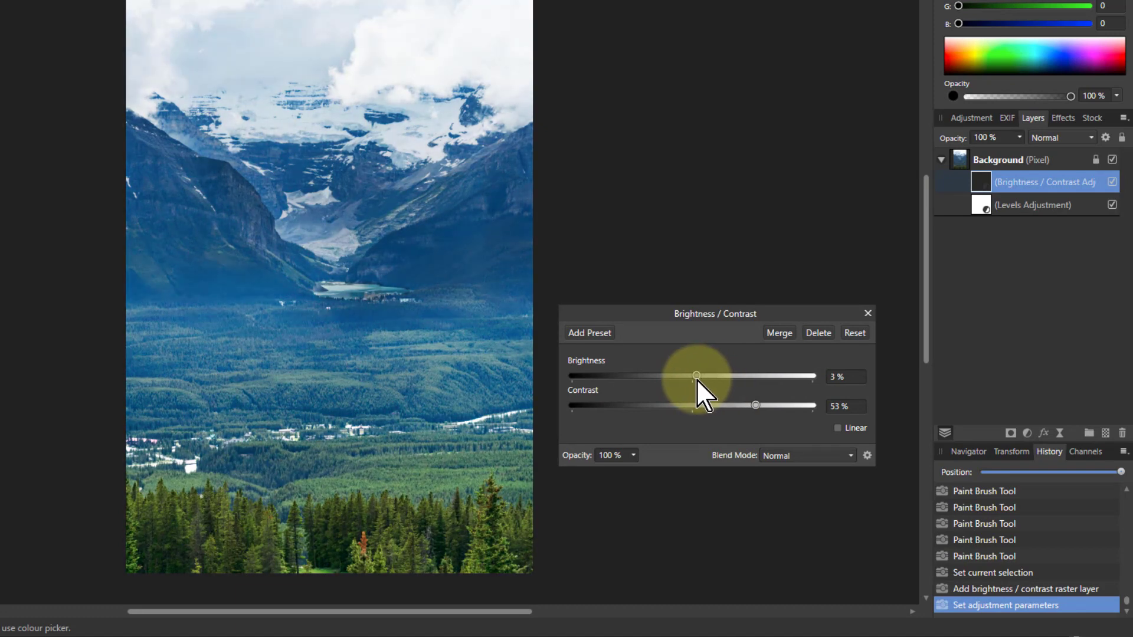
mouse_move(755, 404)
mouse_down()
mouse_move(779, 409)
mouse_move(759, 410)
mouse_up()
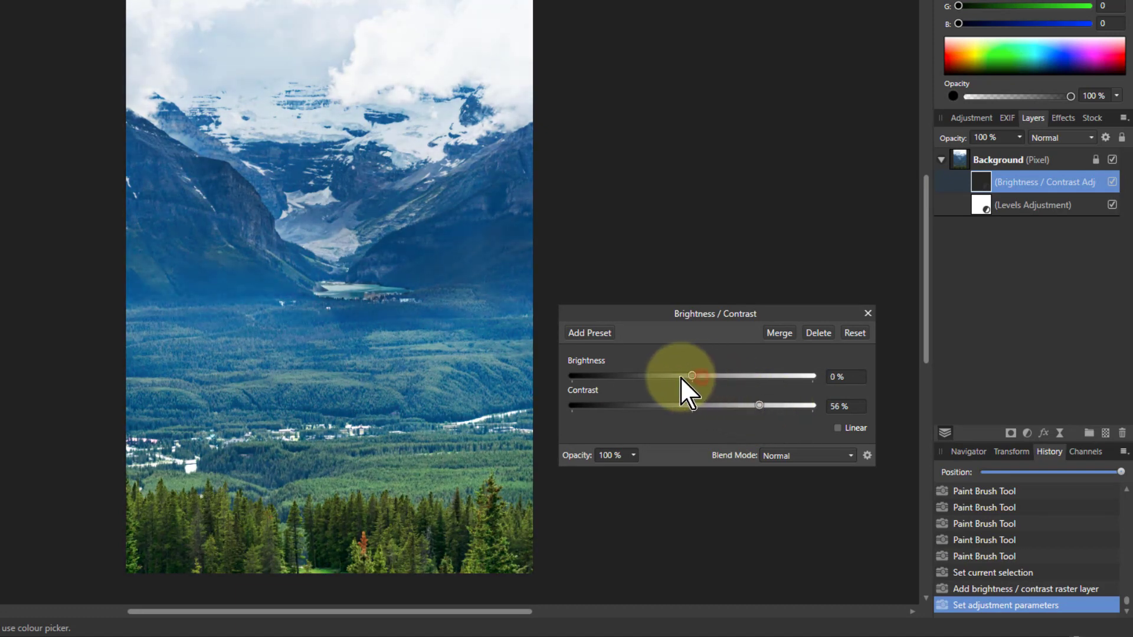
drag(680, 377, 701, 377)
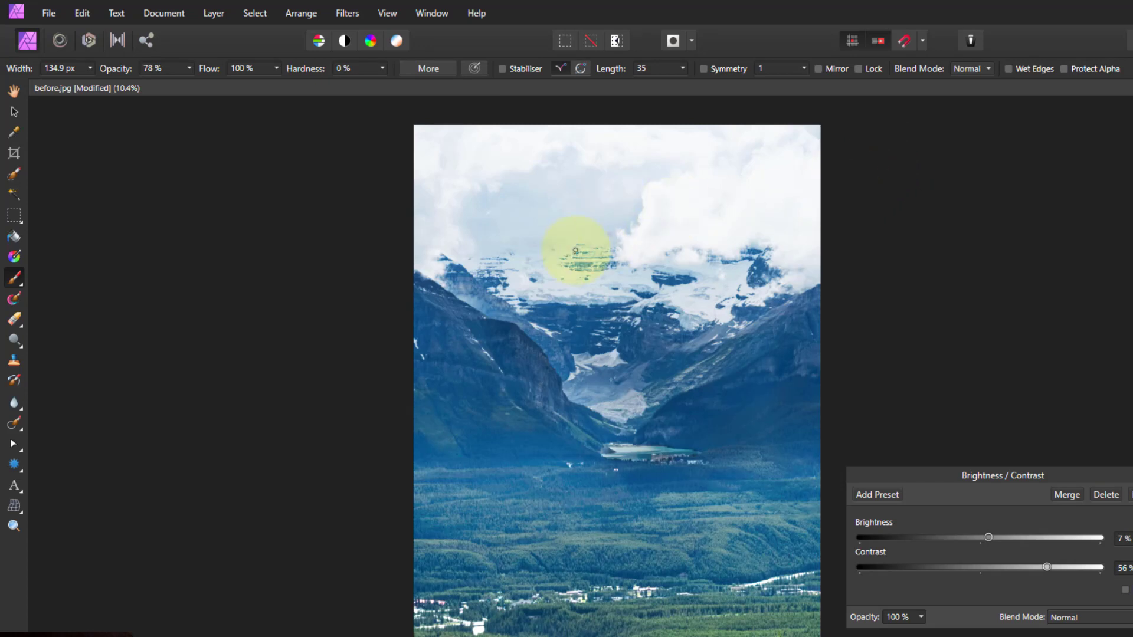
Mask the Brightness / Contrast adjustment over the clouds and snowy peaks with a 4096 px Paint Brush at 78% opacity.
key(bracketright)
key(bracketright)
key(bracketright)
key(bracketright)
key(bracketright)
key(bracketright)
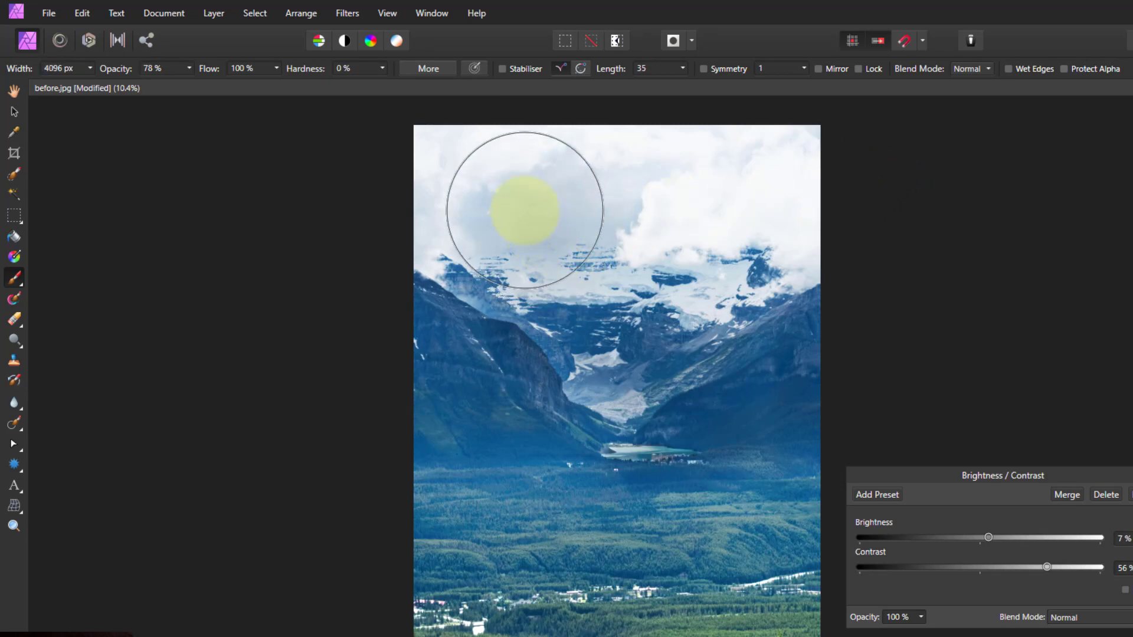
mouse_move(413, 188)
mouse_down()
mouse_move(853, 200)
mouse_move(731, 199)
mouse_move(782, 187)
mouse_up()
mouse_move(790, 184)
mouse_down()
mouse_move(650, 182)
mouse_move(725, 200)
mouse_up()
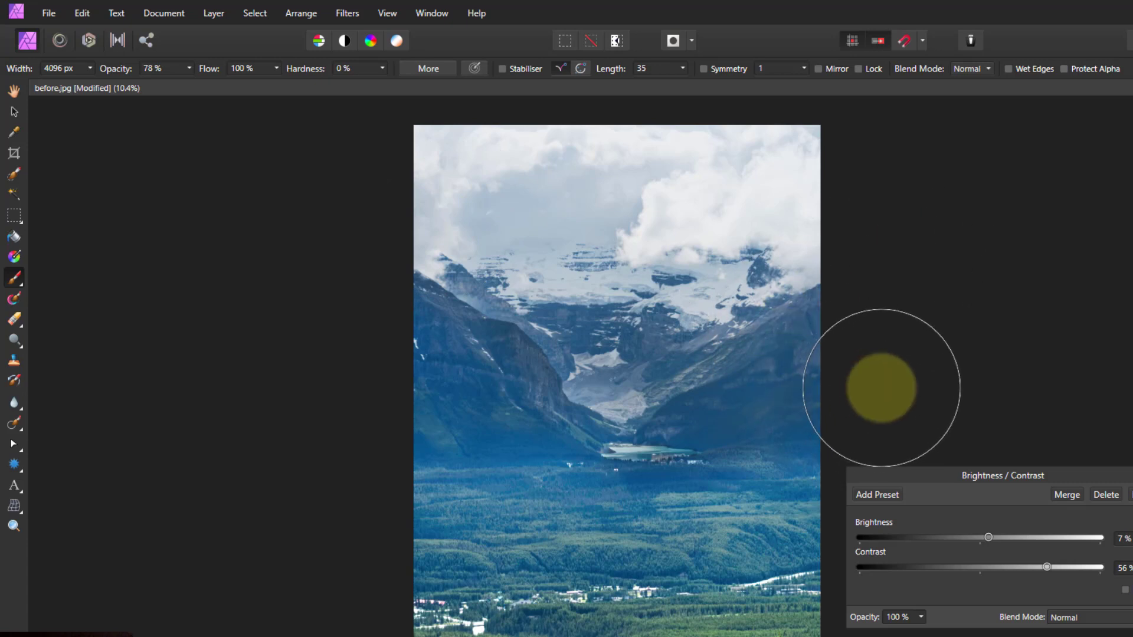
Lightly mask the Brightness / Contrast adjustment over both mountain slopes with a 2458.9 px brush at 13% opacity.
key(bracketleft)
key(bracketleft)
key(bracketleft)
key(bracketleft)
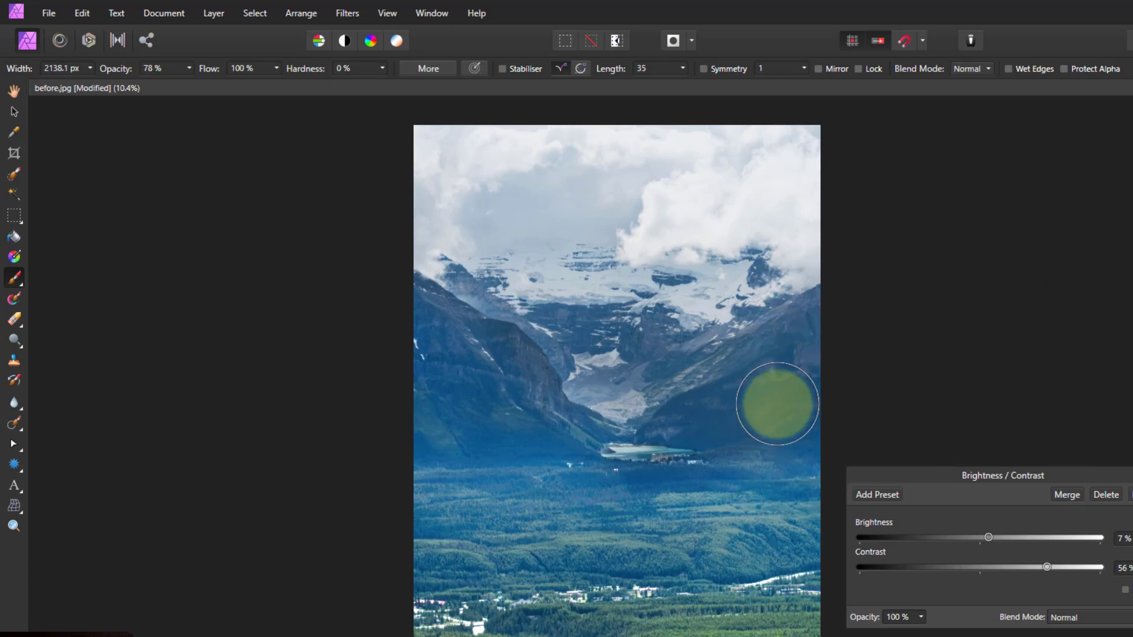
key(bracketright)
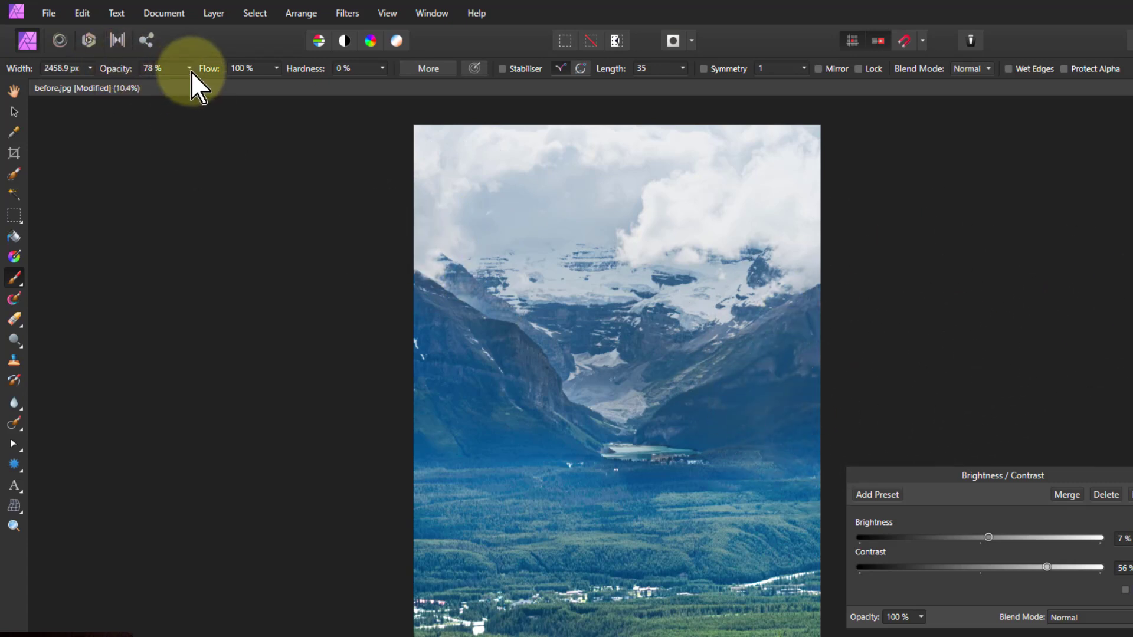
drag(190, 71, 145, 100)
mouse_move(542, 421)
mouse_down()
mouse_move(390, 402)
mouse_move(423, 368)
mouse_move(417, 335)
mouse_move(493, 360)
mouse_move(417, 326)
mouse_move(548, 427)
mouse_move(524, 409)
mouse_move(569, 427)
mouse_up()
mouse_move(718, 407)
mouse_down()
mouse_move(876, 349)
mouse_move(886, 397)
mouse_up()
mouse_move(789, 371)
mouse_down()
mouse_move(821, 332)
mouse_move(936, 316)
mouse_up()
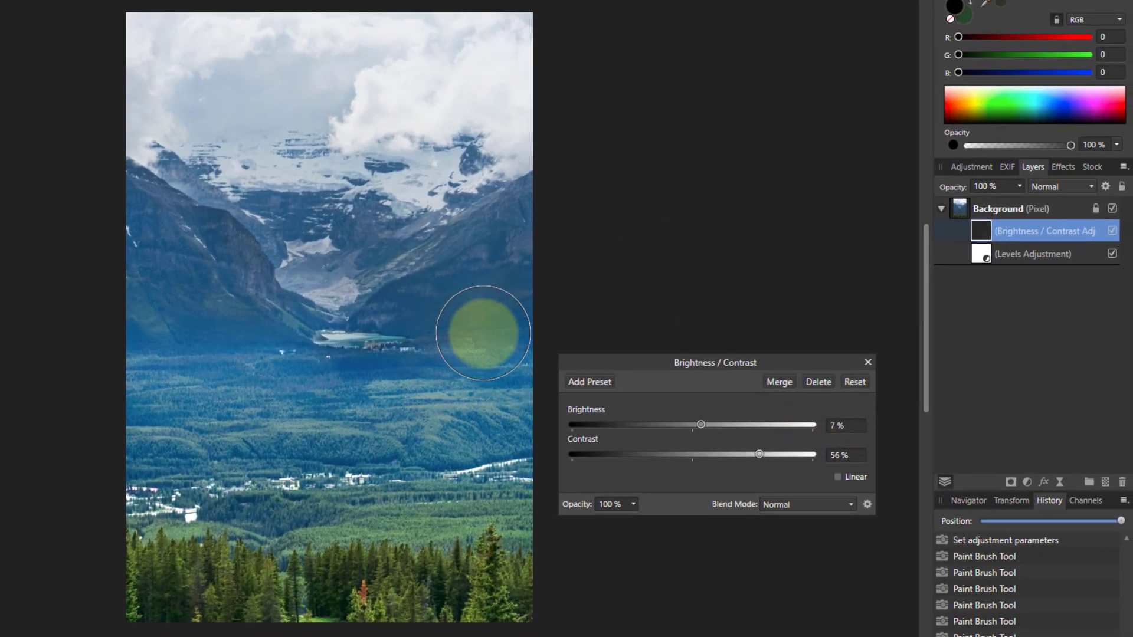
Paint the mask lightly along the mountains' base across the photo and close the Brightness / Contrast settings.
drag(719, 441, 720, 440)
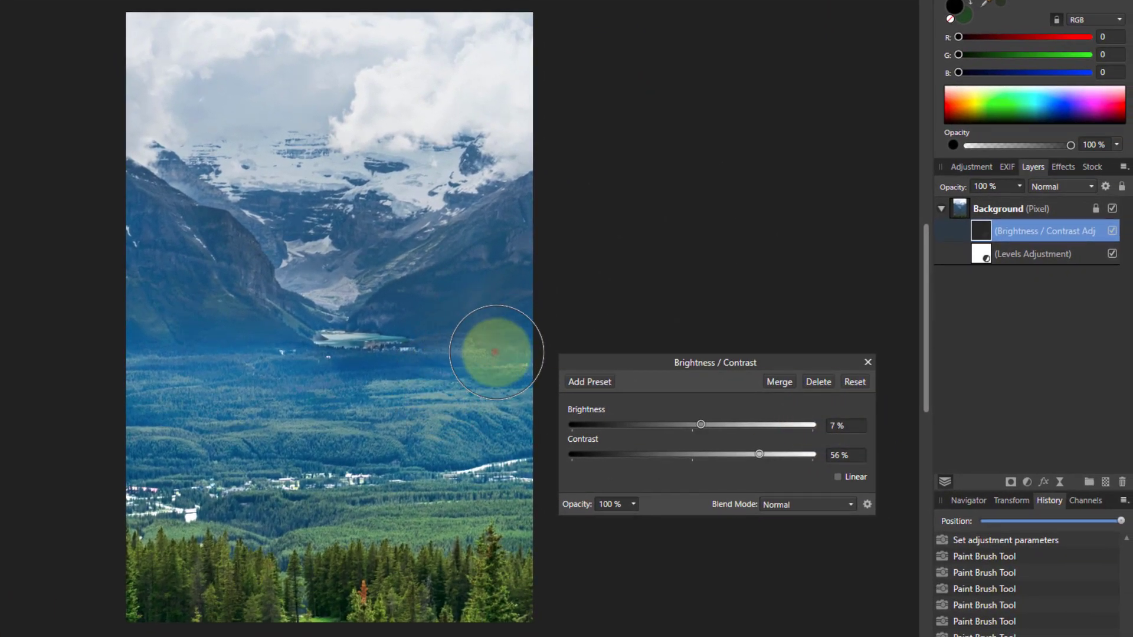
mouse_move(496, 353)
mouse_down()
mouse_move(539, 359)
mouse_move(230, 353)
mouse_up()
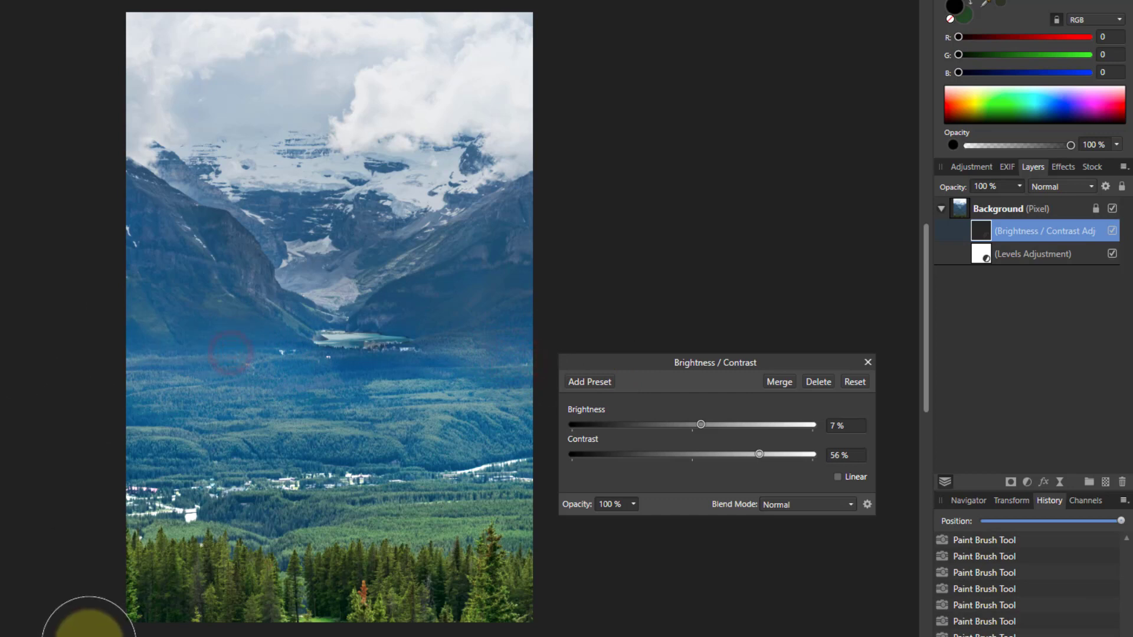
click(868, 362)
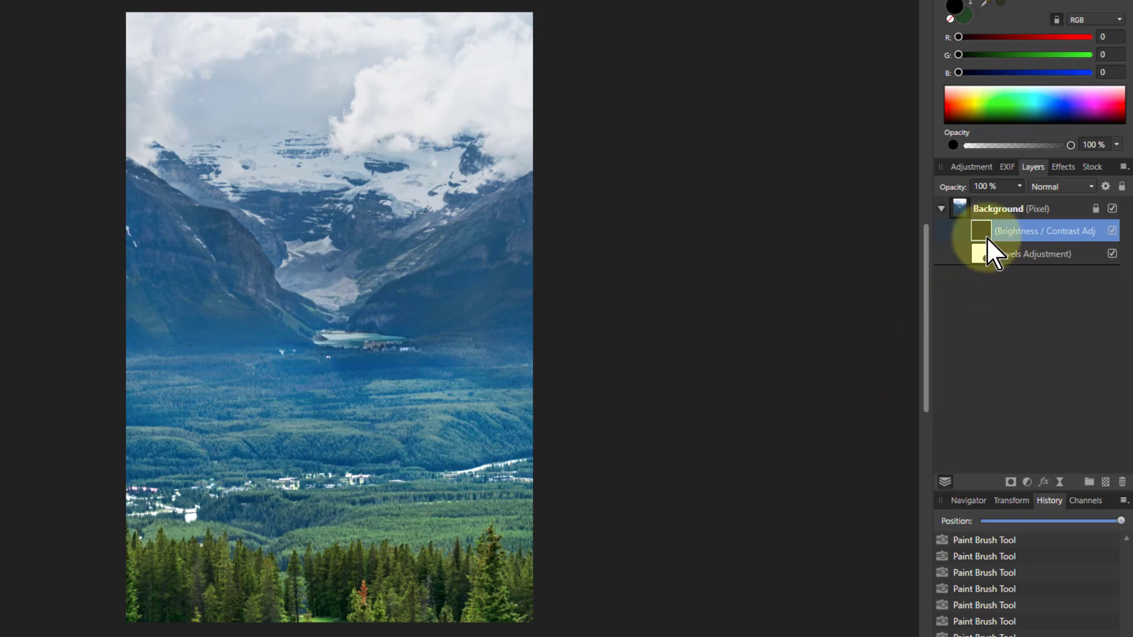
Select the Background layer with its adjustments and sample colours from the bluish forest, green valley and foreground trees.
click(957, 212)
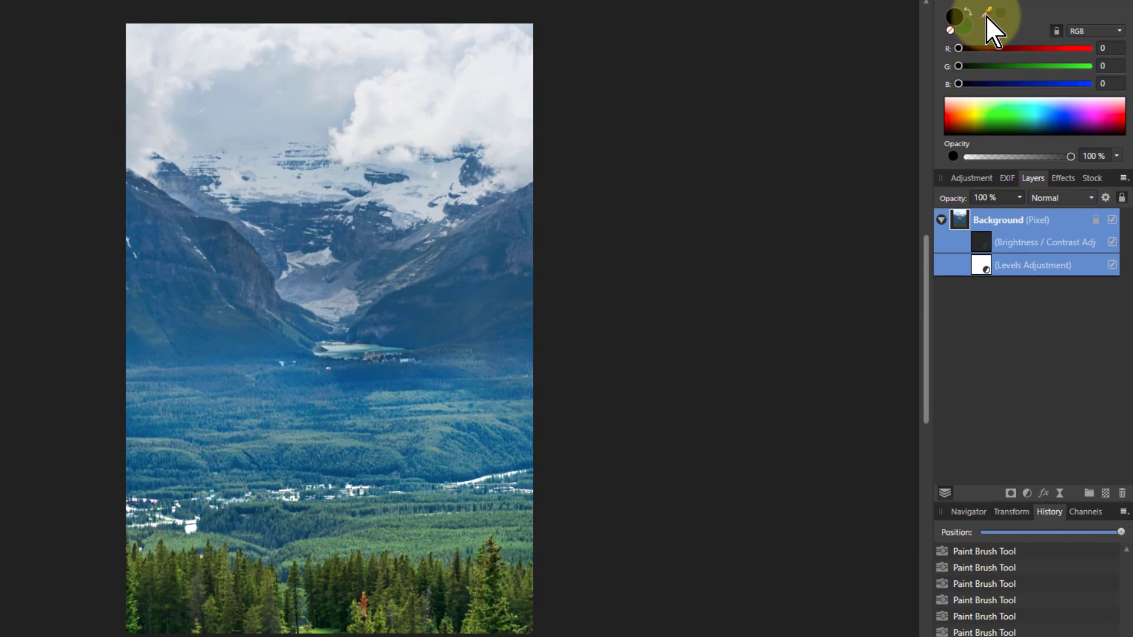
drag(985, 15, 315, 434)
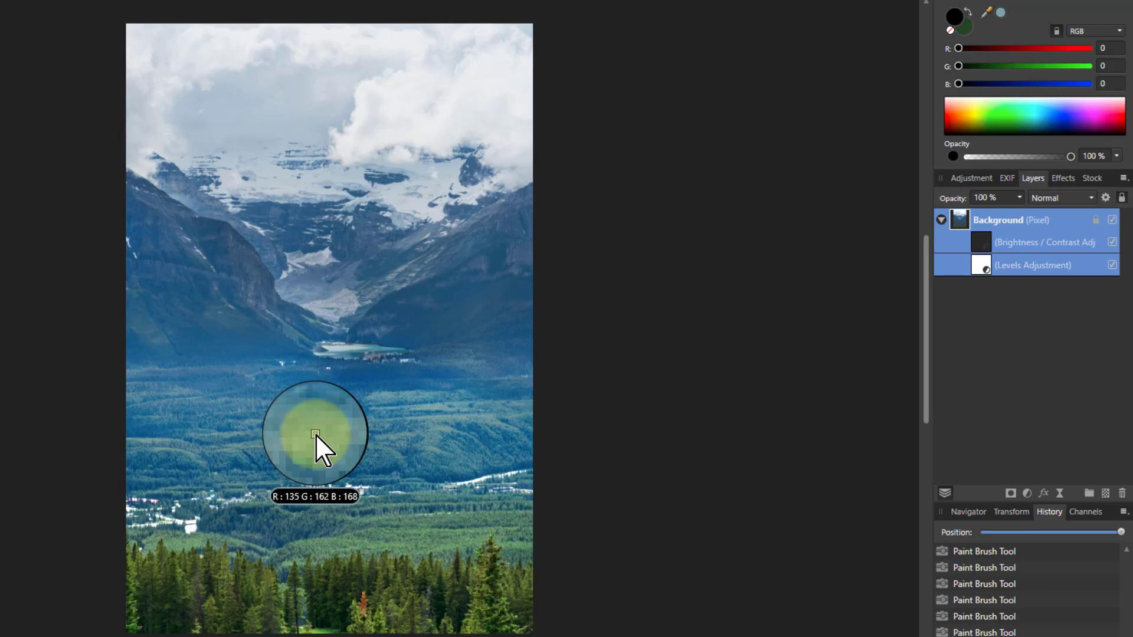
drag(315, 435, 406, 533)
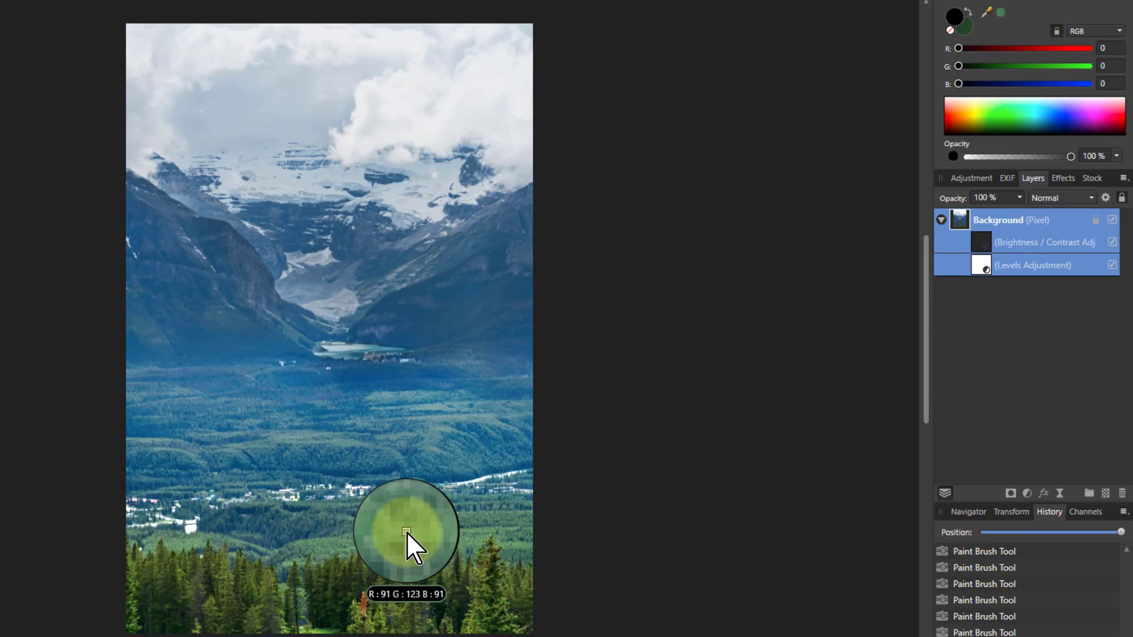
drag(406, 532, 470, 554)
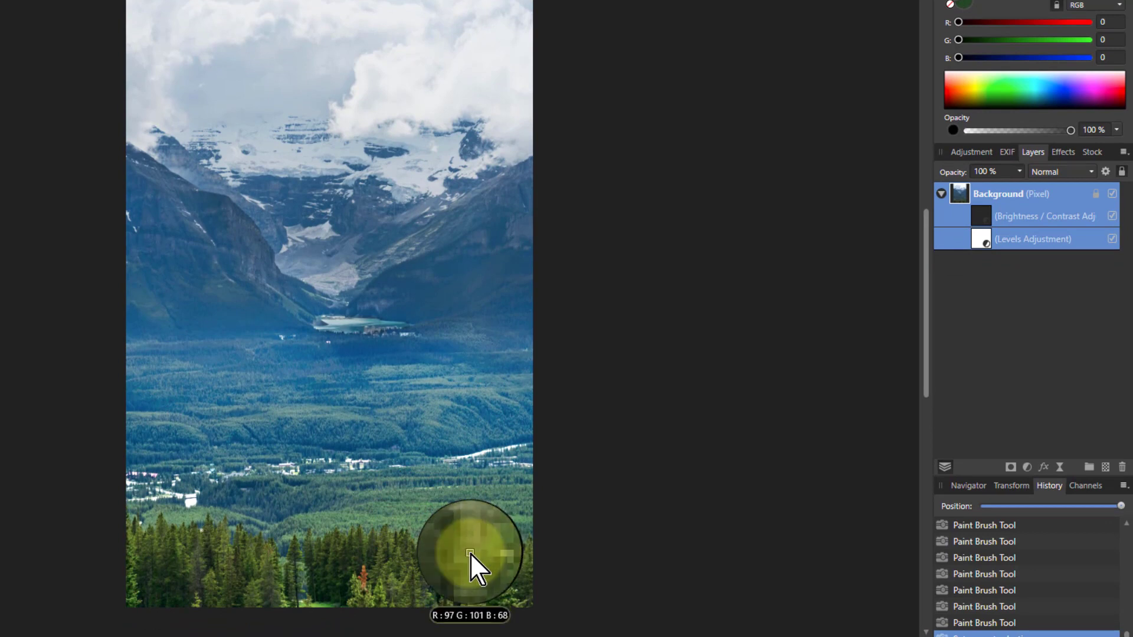
drag(470, 554, 470, 554)
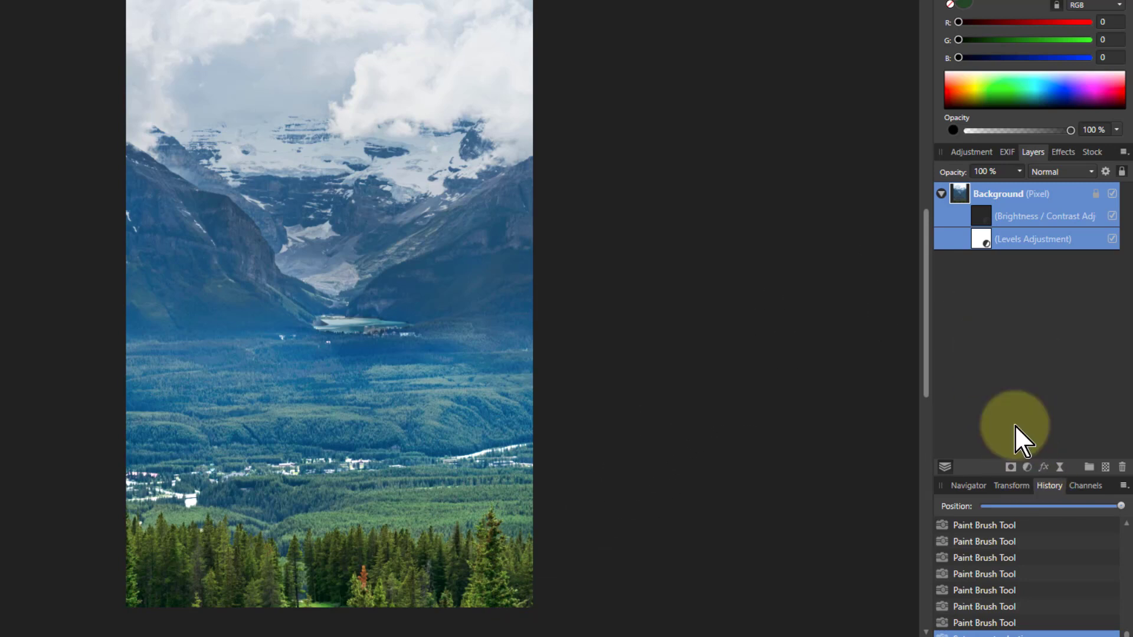
Add a Selective Colour adjustment and set its Cyans to -37% cyan, -17% magenta and 79% yellow.
click(1027, 467)
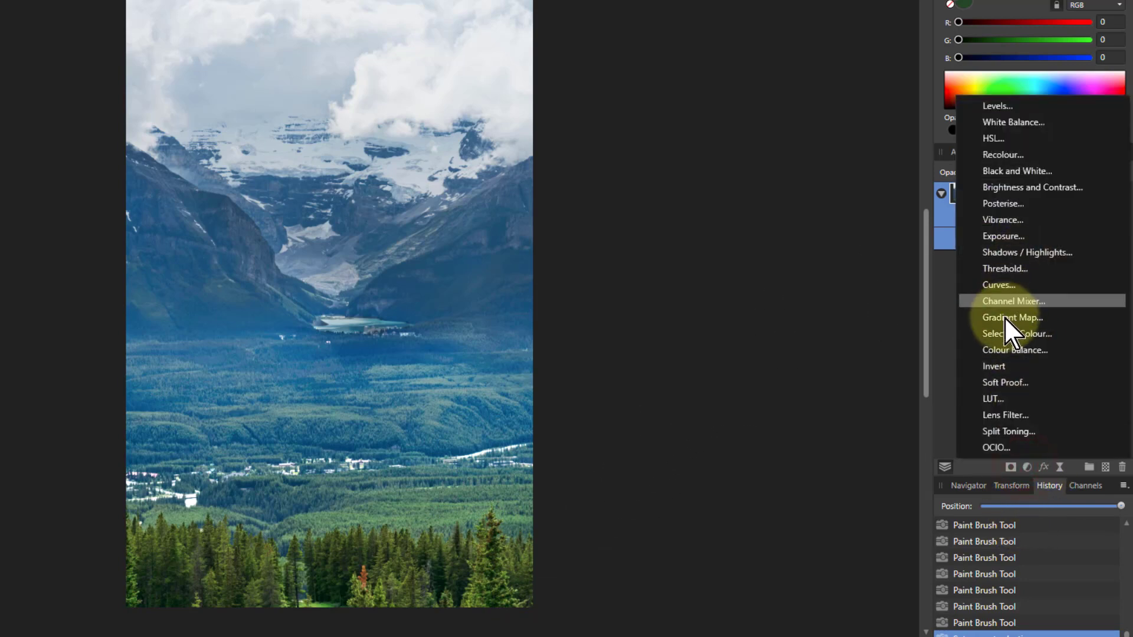
click(1003, 334)
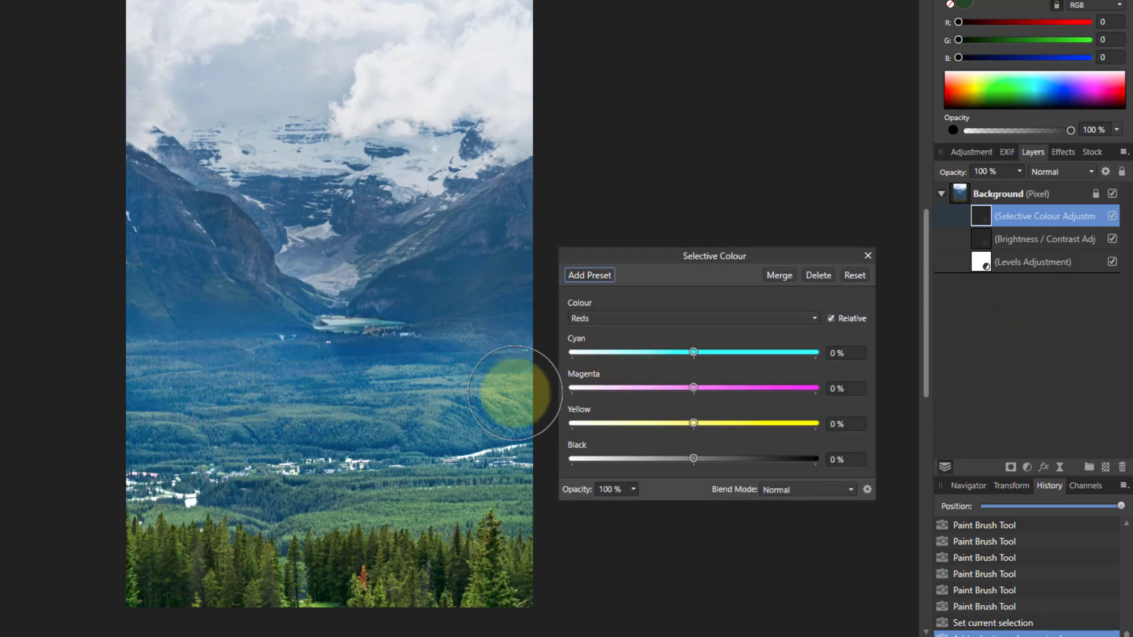
click(702, 321)
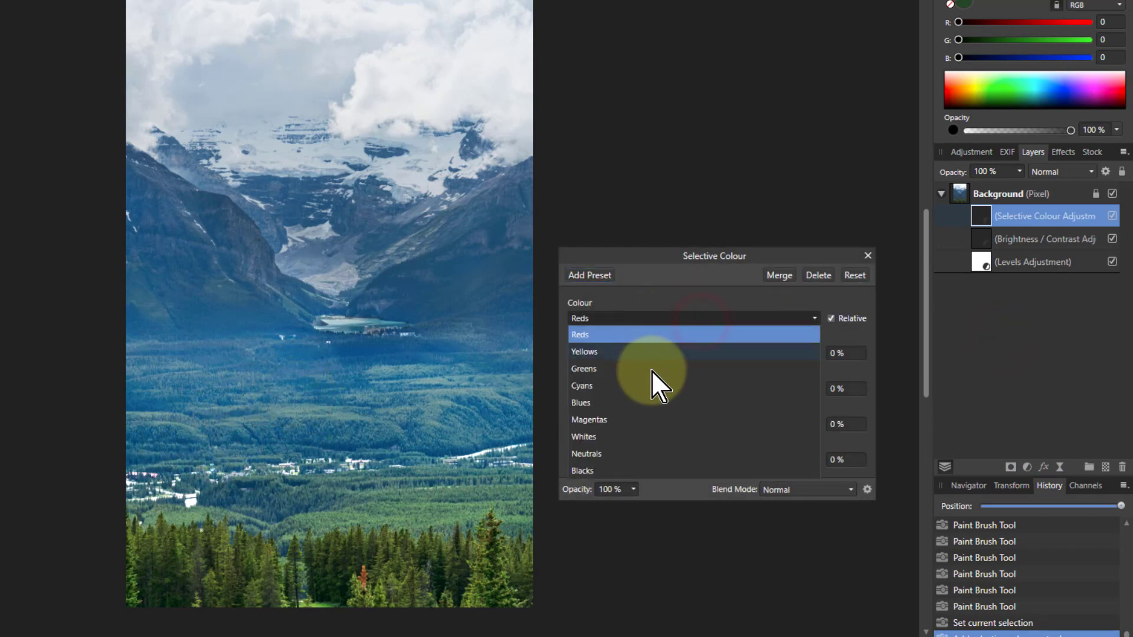
click(665, 388)
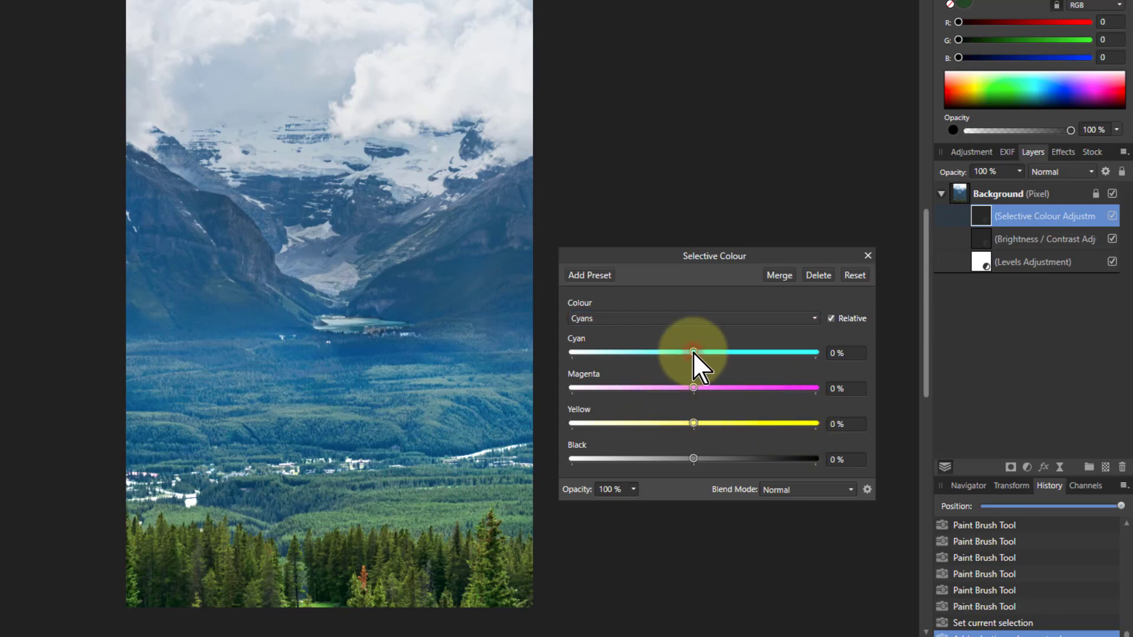
drag(693, 351, 625, 355)
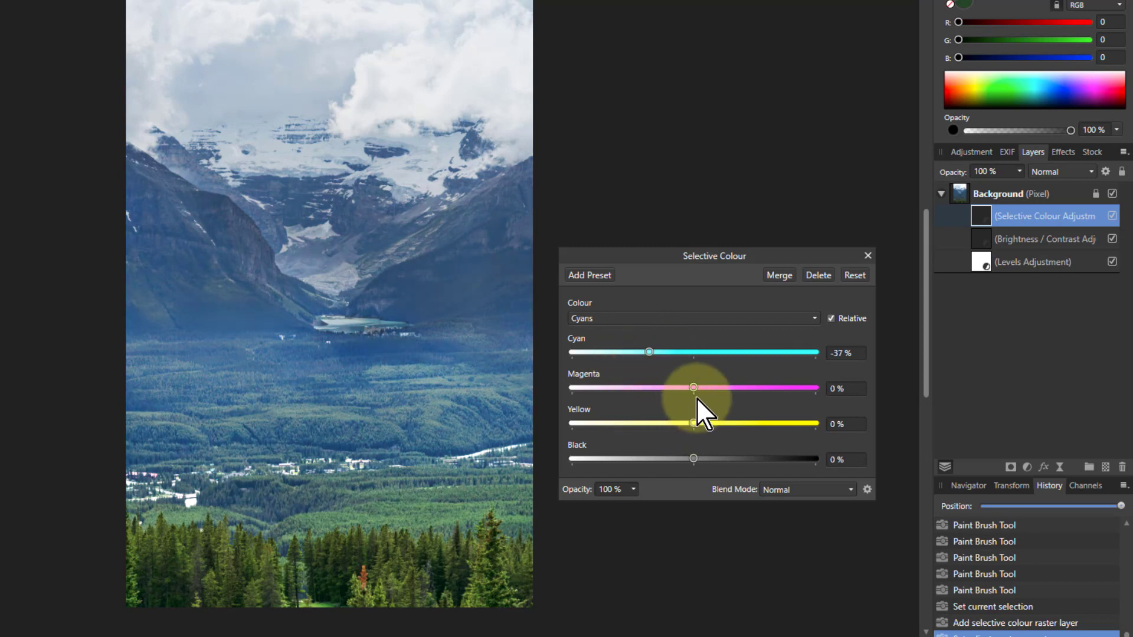
drag(693, 388, 781, 421)
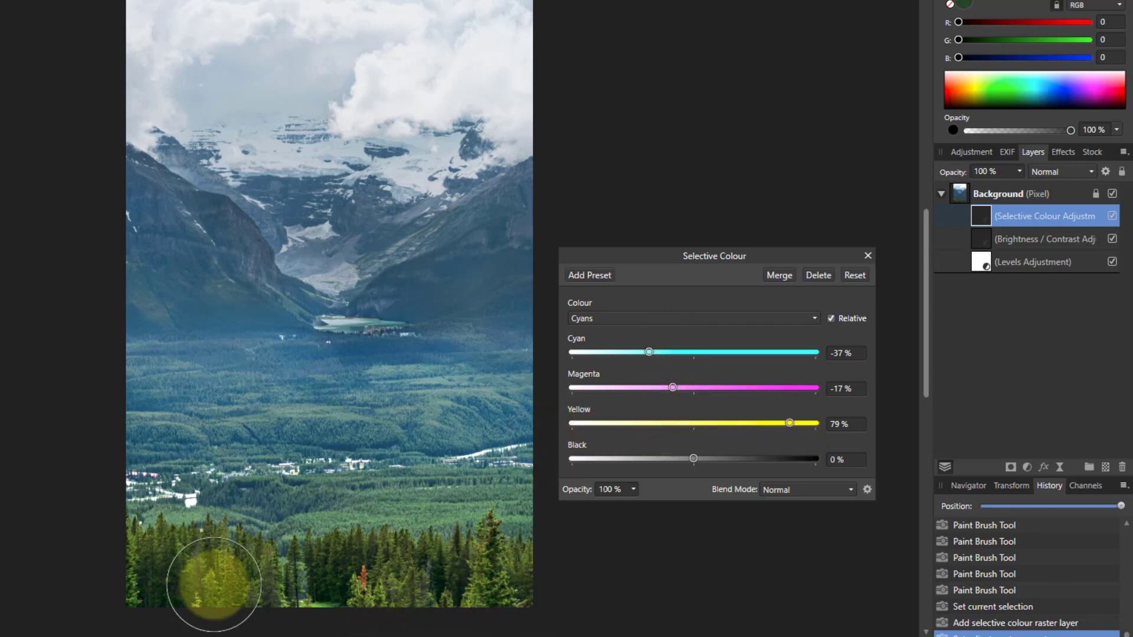
Set yellow to -100% for the Yellows in the Selective Colour adjustment and close its settings.
click(692, 318)
click(689, 351)
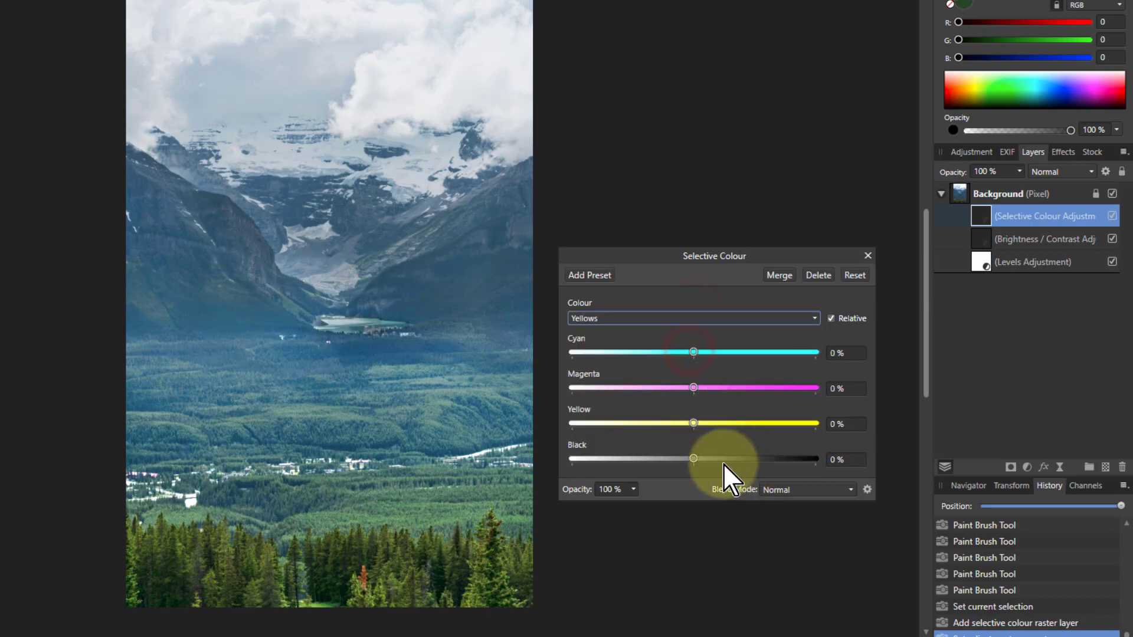
drag(693, 422, 572, 427)
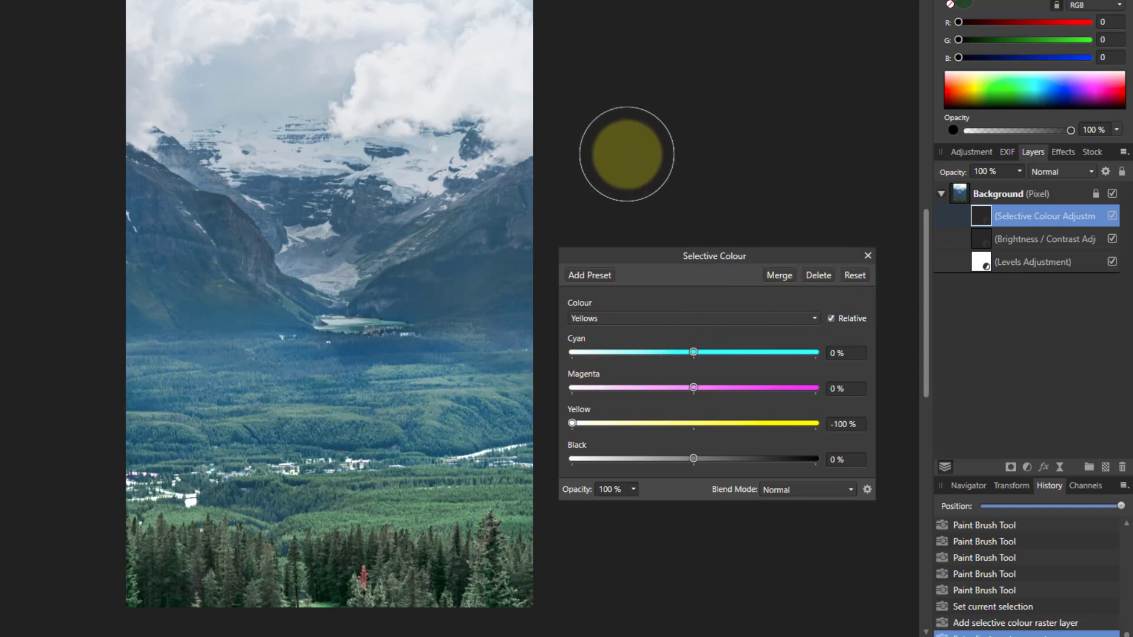
click(869, 255)
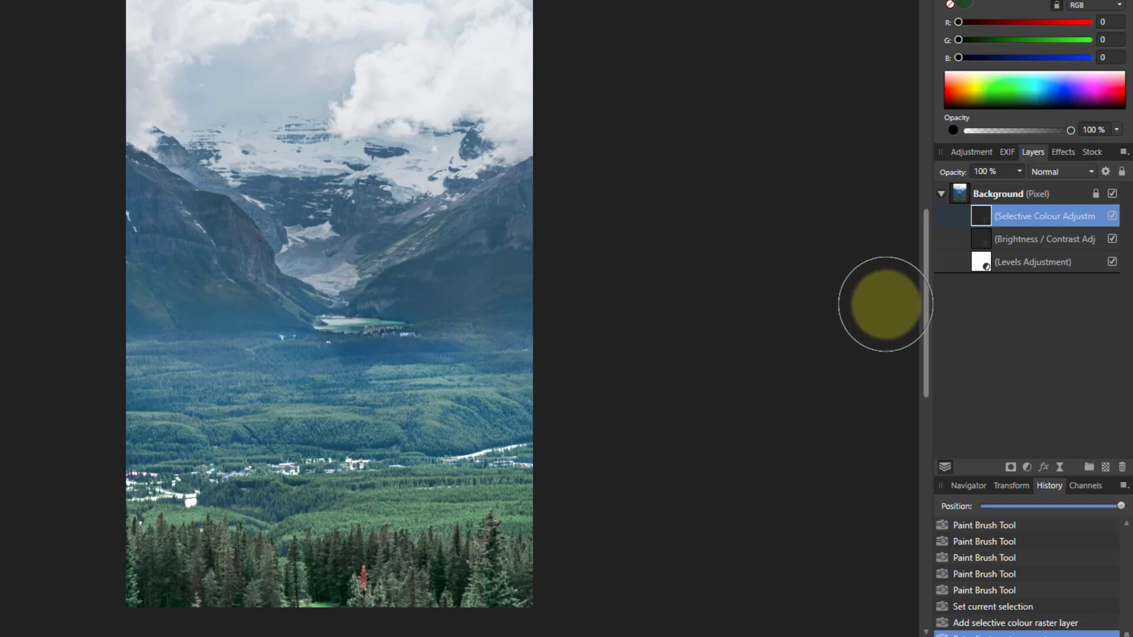
mouse_move(1120, 507)
mouse_down()
mouse_move(886, 512)
mouse_move(1129, 519)
mouse_move(770, 523)
mouse_move(1116, 520)
mouse_move(1116, 507)
mouse_up()
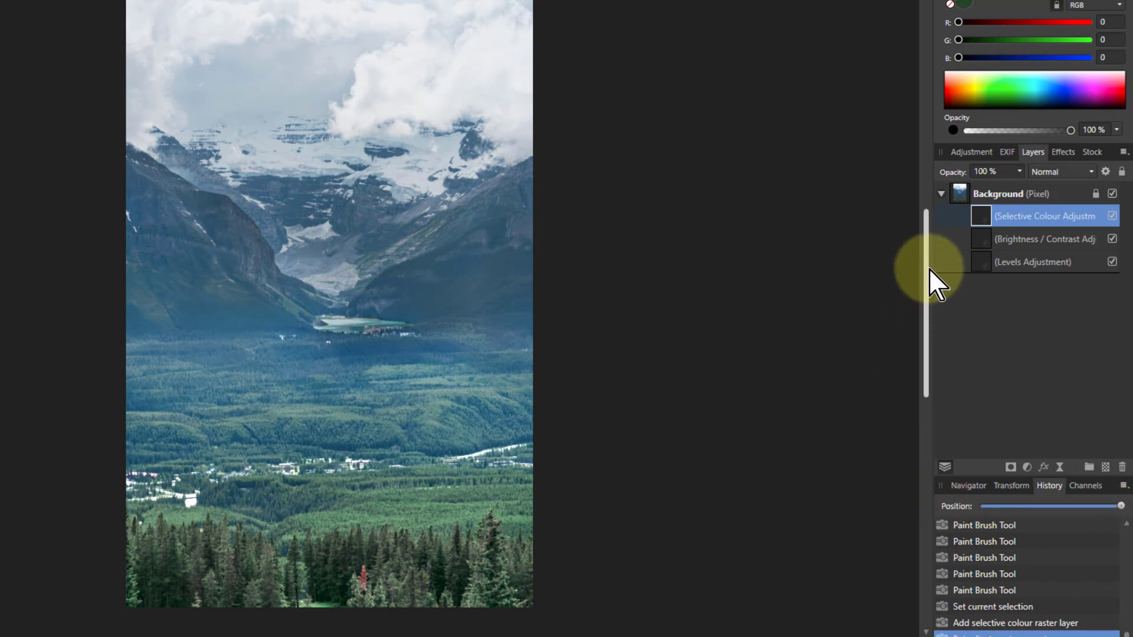
Select the Levels adjustment and mask it lightly along the mountains' base with a 3251.8 px brush at 13% opacity.
click(979, 262)
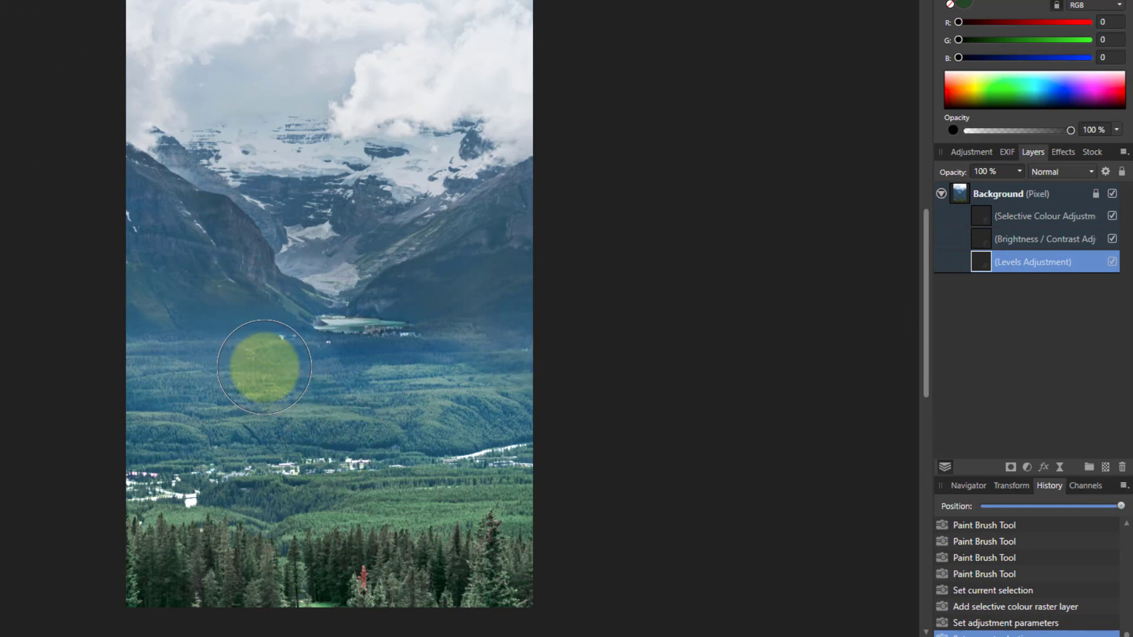
drag(273, 341, 114, 346)
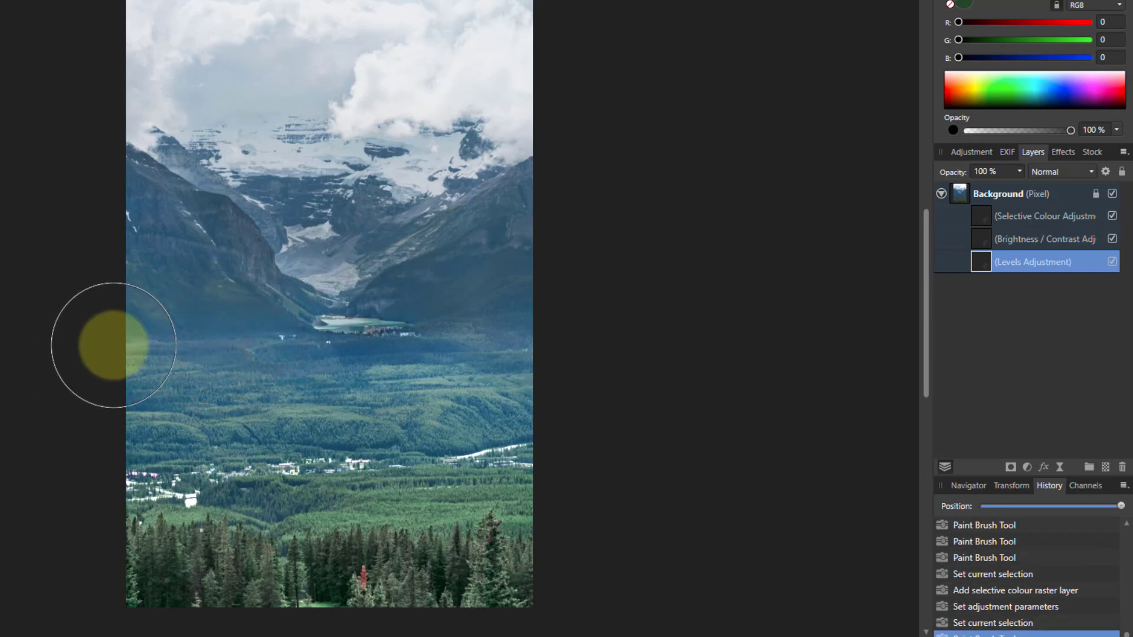
drag(421, 357, 576, 342)
drag(475, 341, 776, 340)
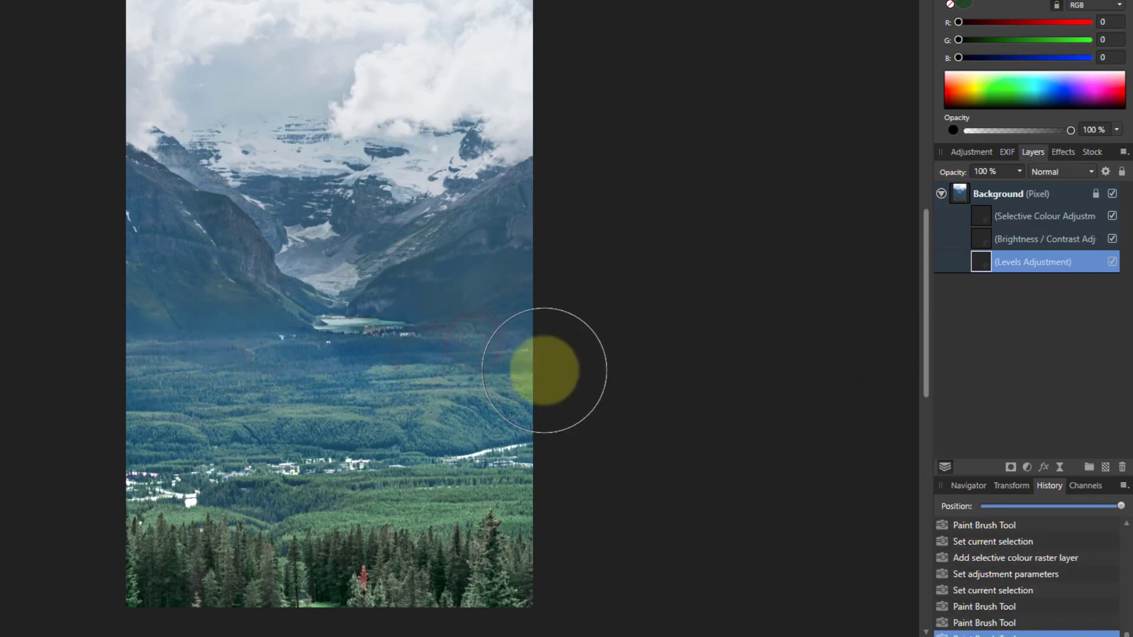
click(230, 343)
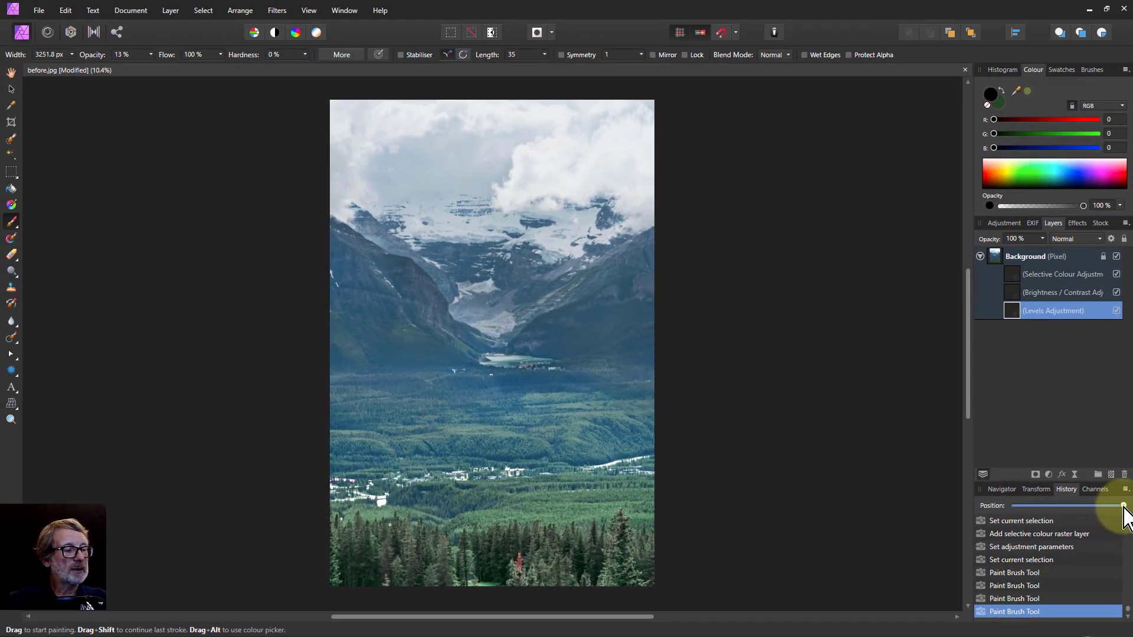
Scrub back through the edit history and return to the latest state to compare the photo before and after.
drag(1123, 506, 1048, 507)
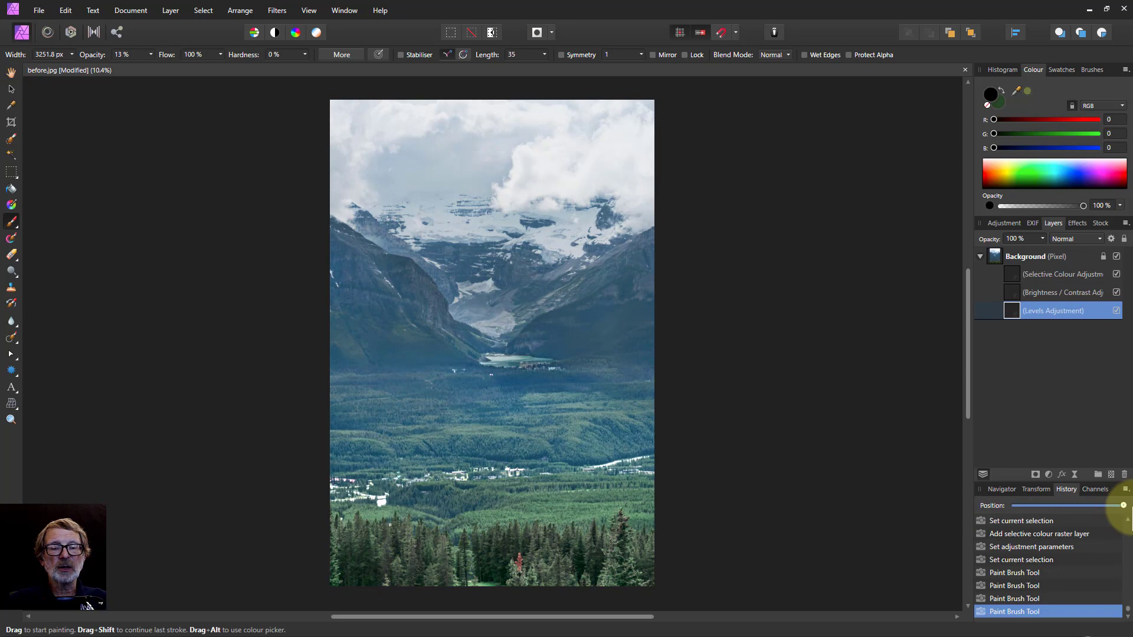